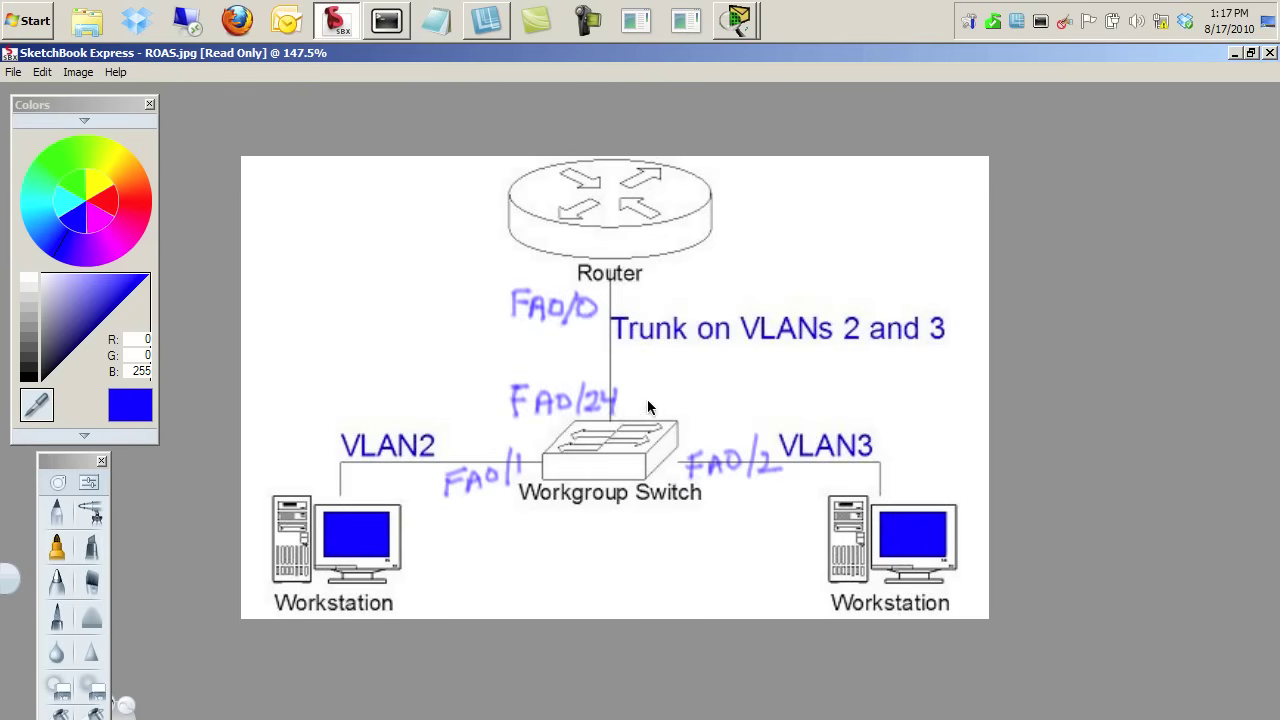
# Show the list of open Packet Tracer windows from the taskbar group
pyautogui.click(727, 34)
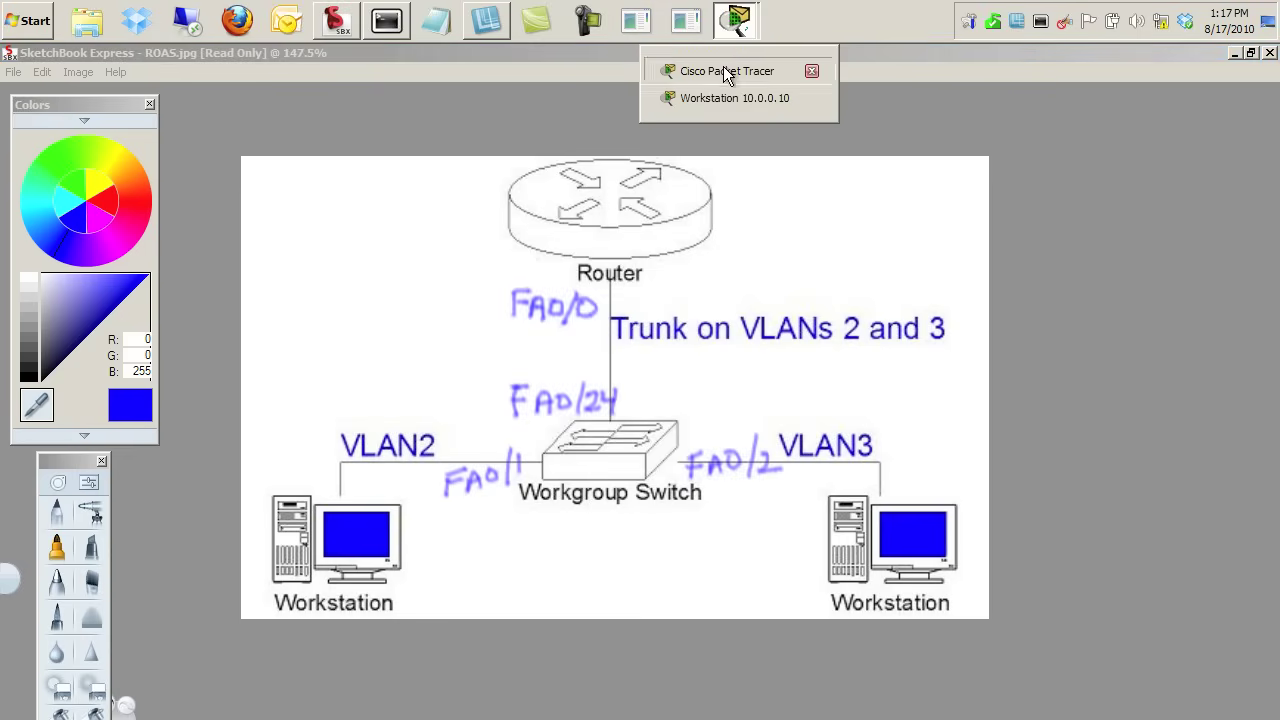
# Bring the Packet Tracer topology forward and inspect both PCs' and the 3560 switch's info pop-ups
pyautogui.click(724, 68)
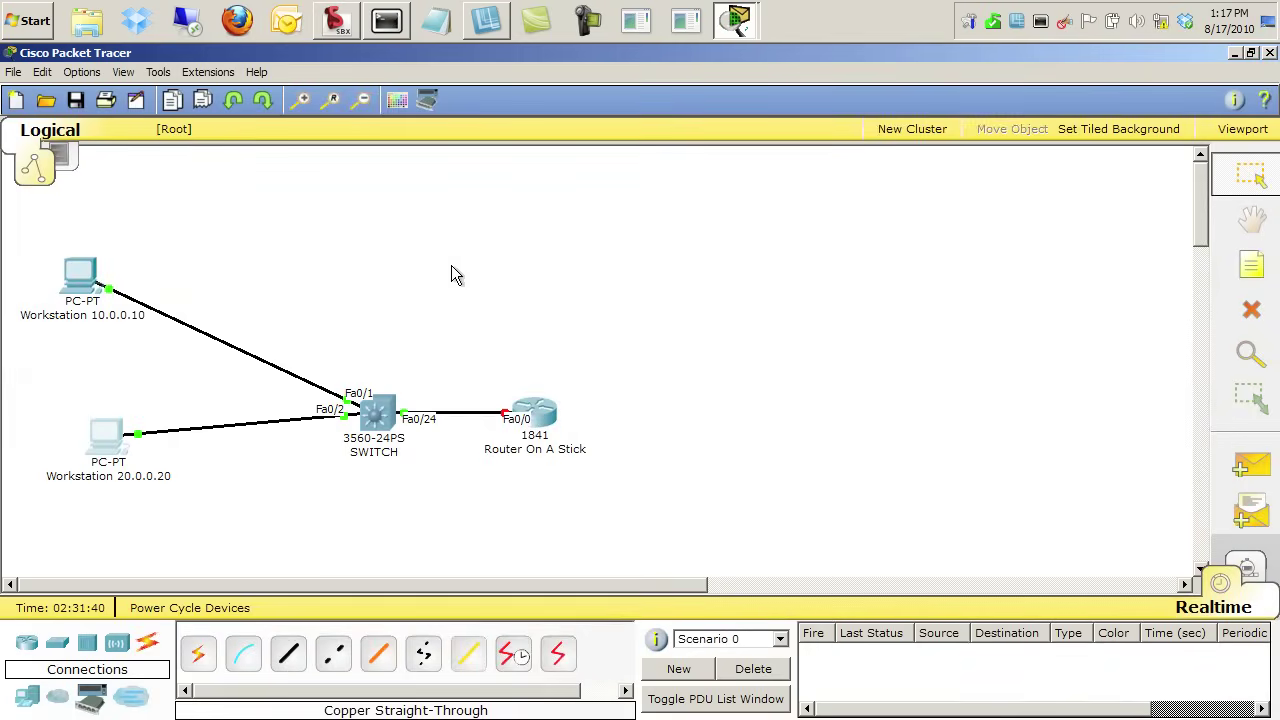
pyautogui.moveTo(78, 283)
pyautogui.moveTo(100, 450)
pyautogui.moveTo(368, 418)
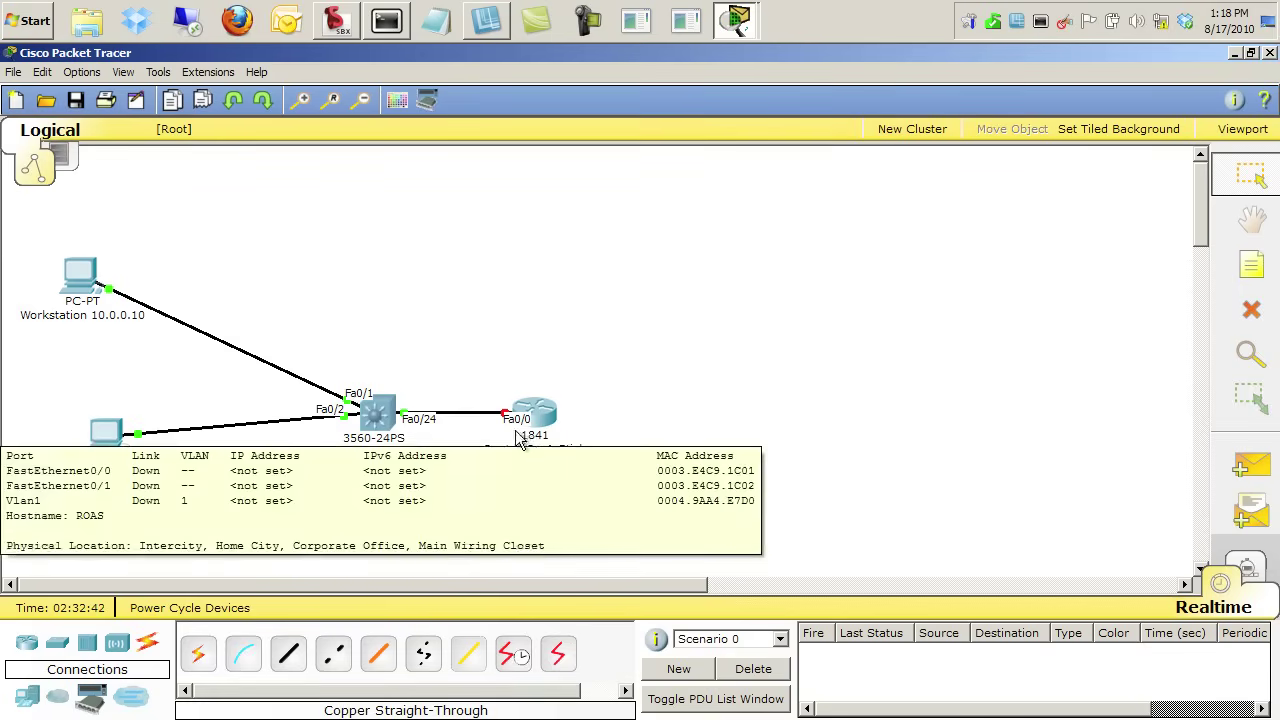
# Open the switch CLI and enter configuration for interface Fa0/24
pyautogui.click(374, 428)
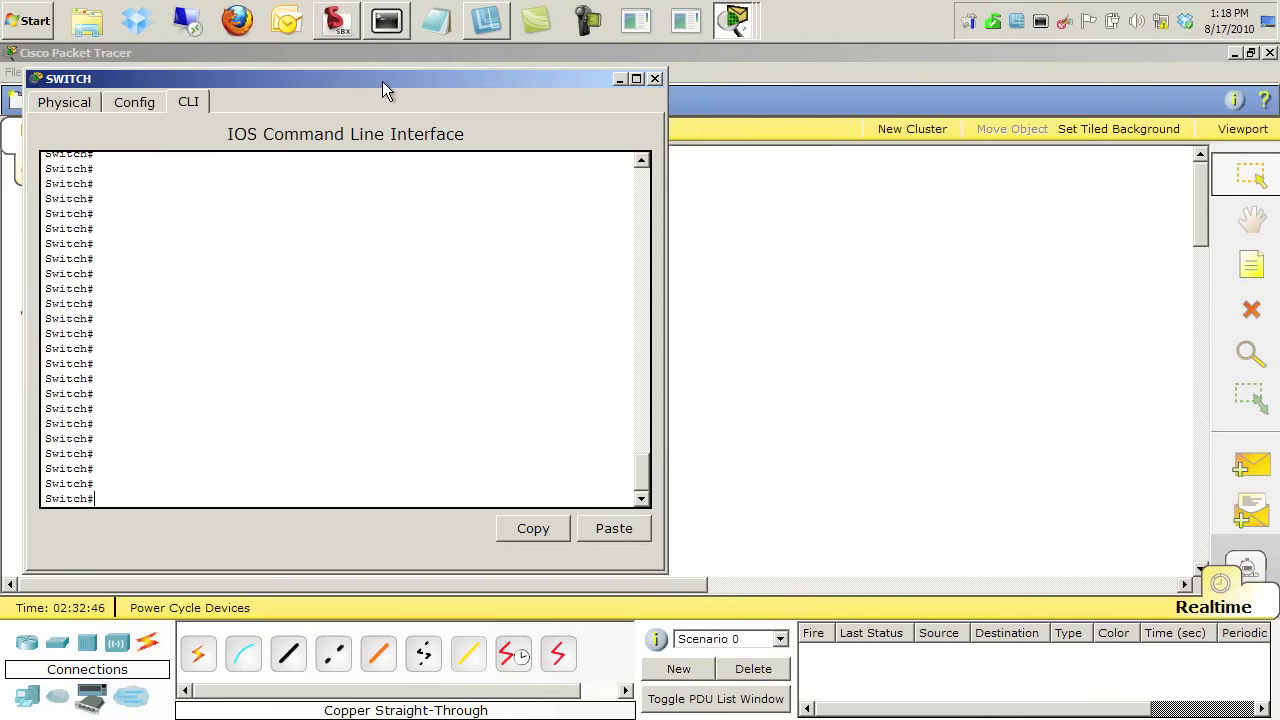
pyautogui.moveTo(382, 81); pyautogui.dragTo(964, 102)
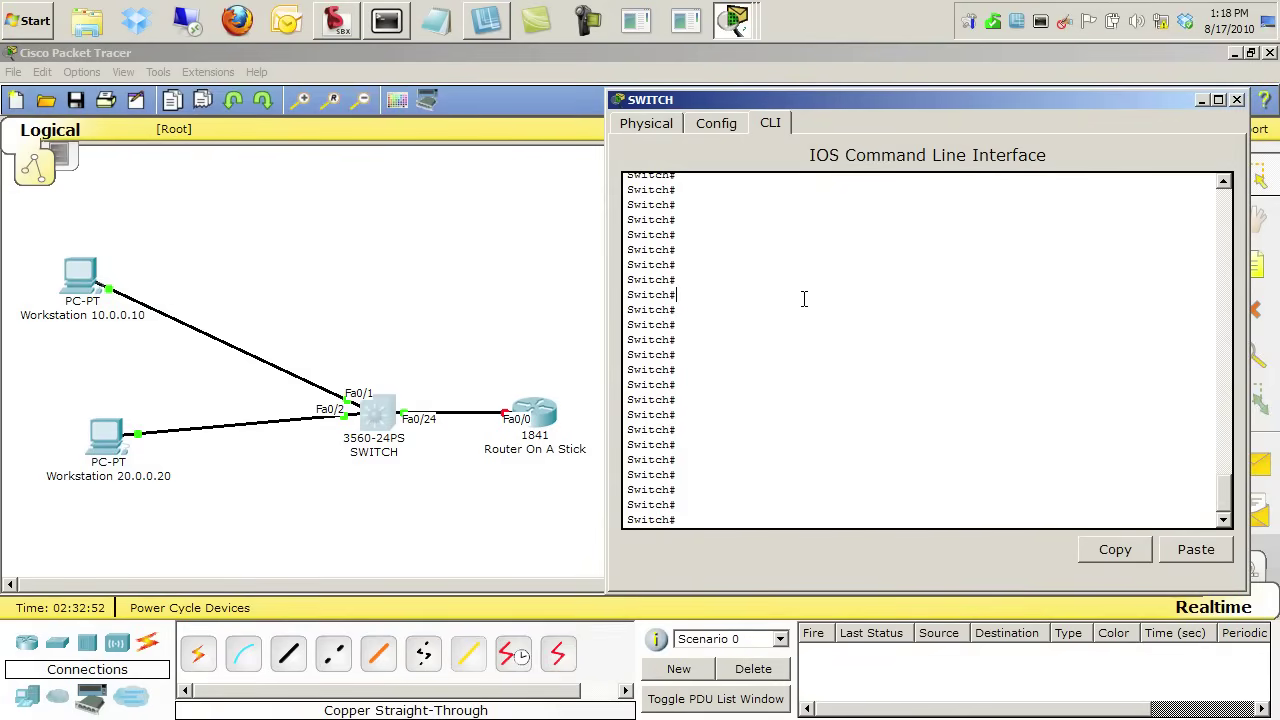
pyautogui.write('conf t')
pyautogui.press('Return')
pyautogui.write('int')
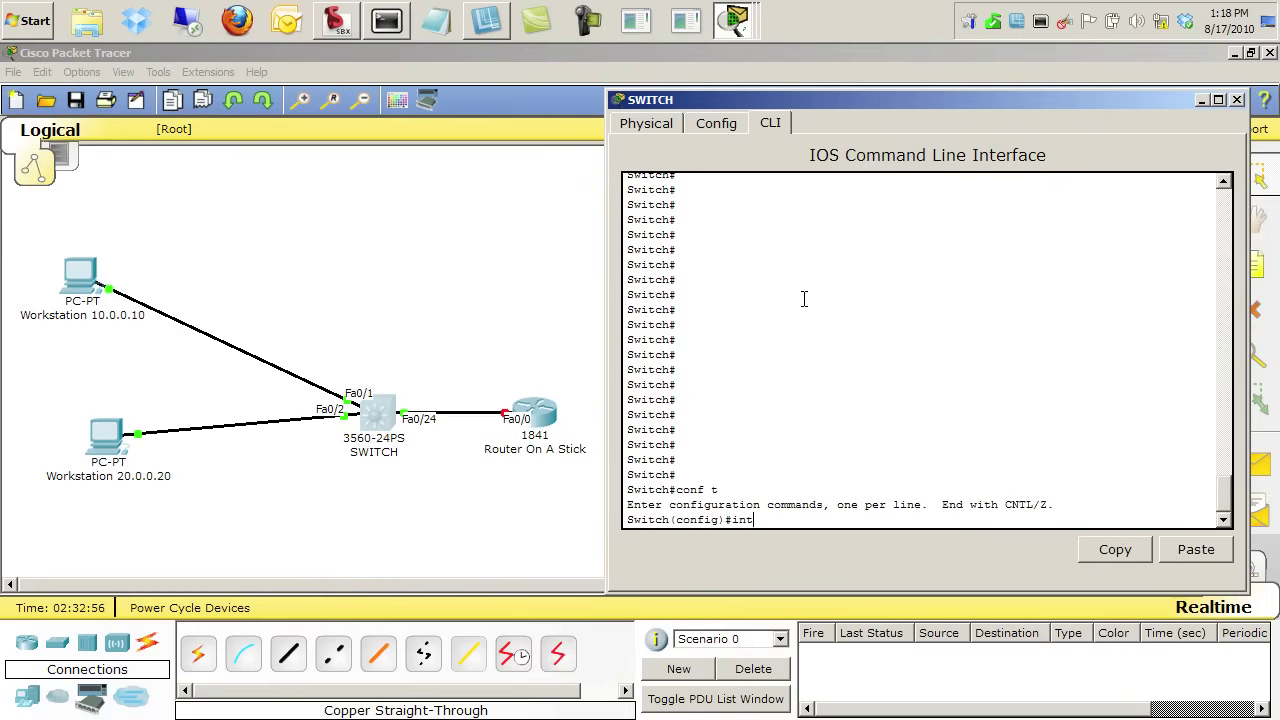
pyautogui.write(' fa 0/24')
pyautogui.press('Return')
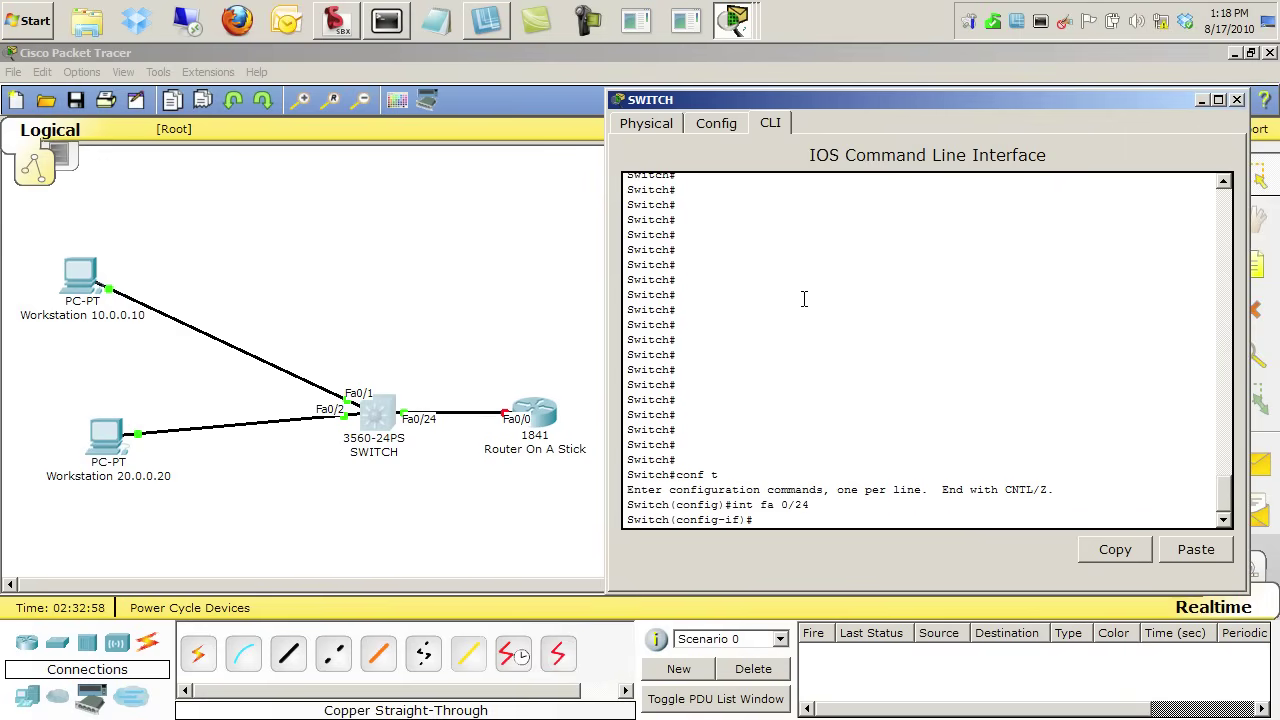
# Set Fa0/24's trunk encapsulation to dot1q
pyautogui.write('swi')
pyautogui.press('Tab')
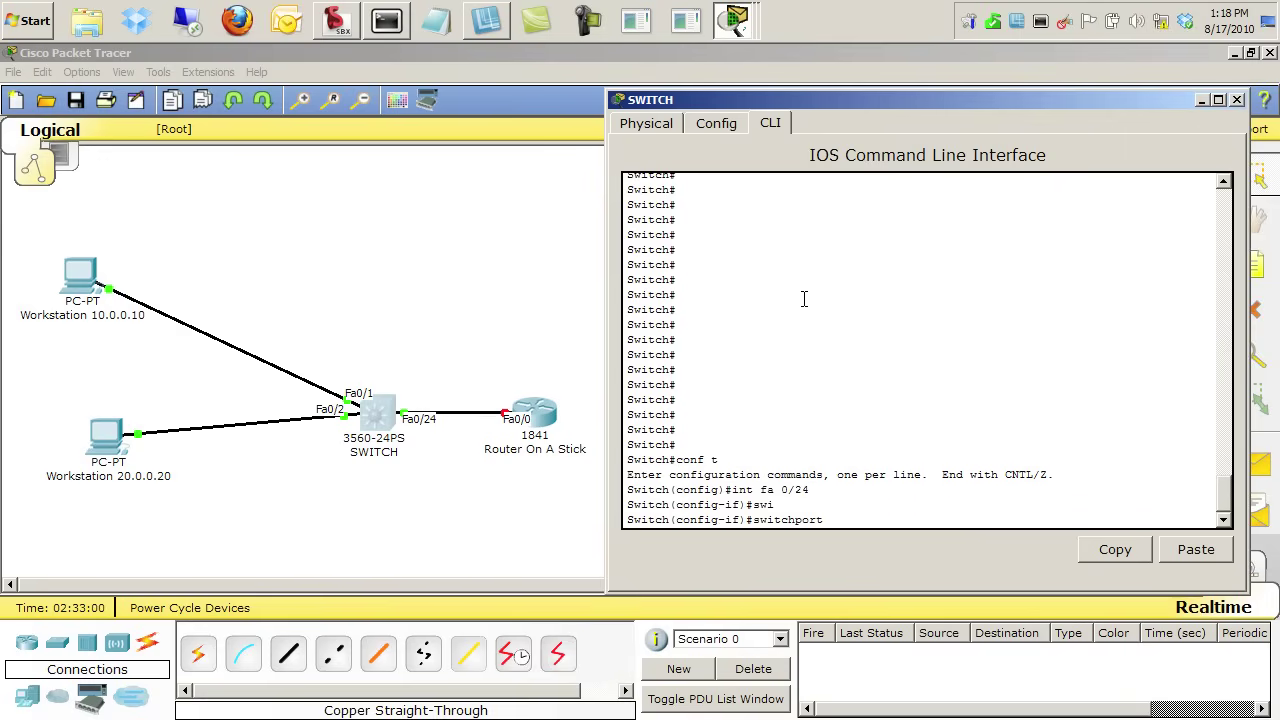
pyautogui.write('trunk end')
pyautogui.press('Tab')
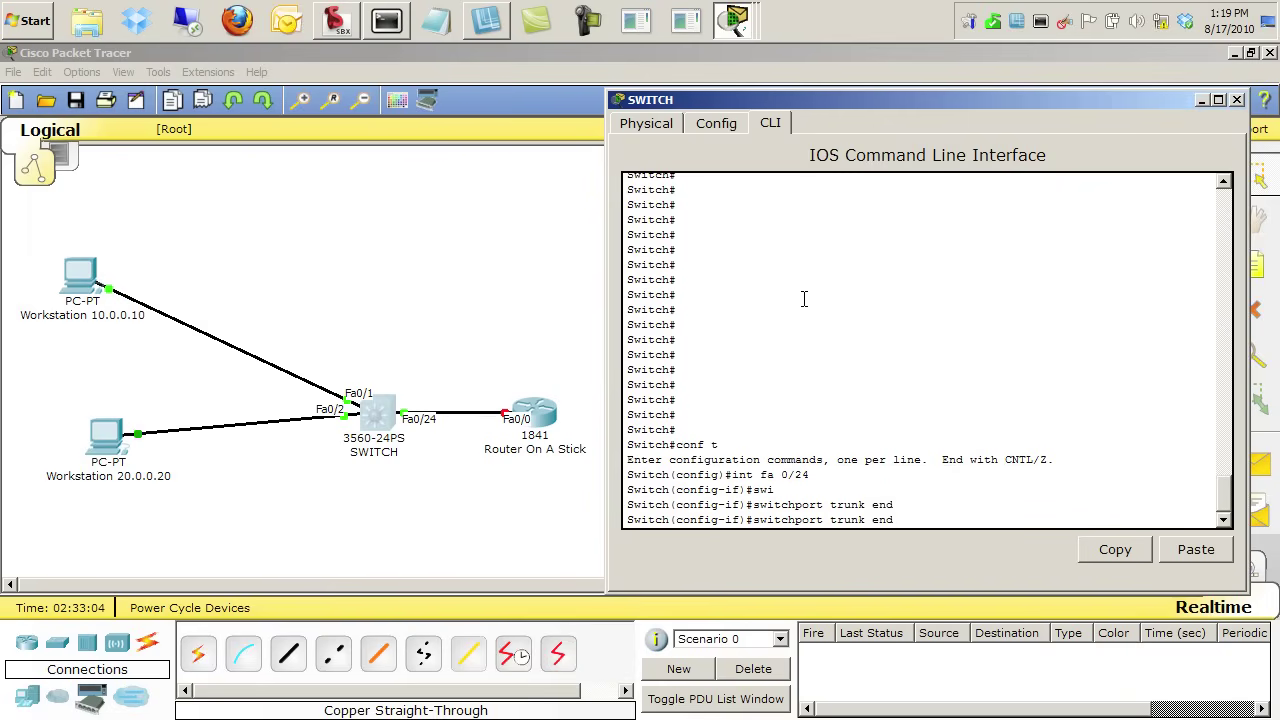
pyautogui.press('BackSpace')
pyautogui.write('c')
pyautogui.press('Tab')
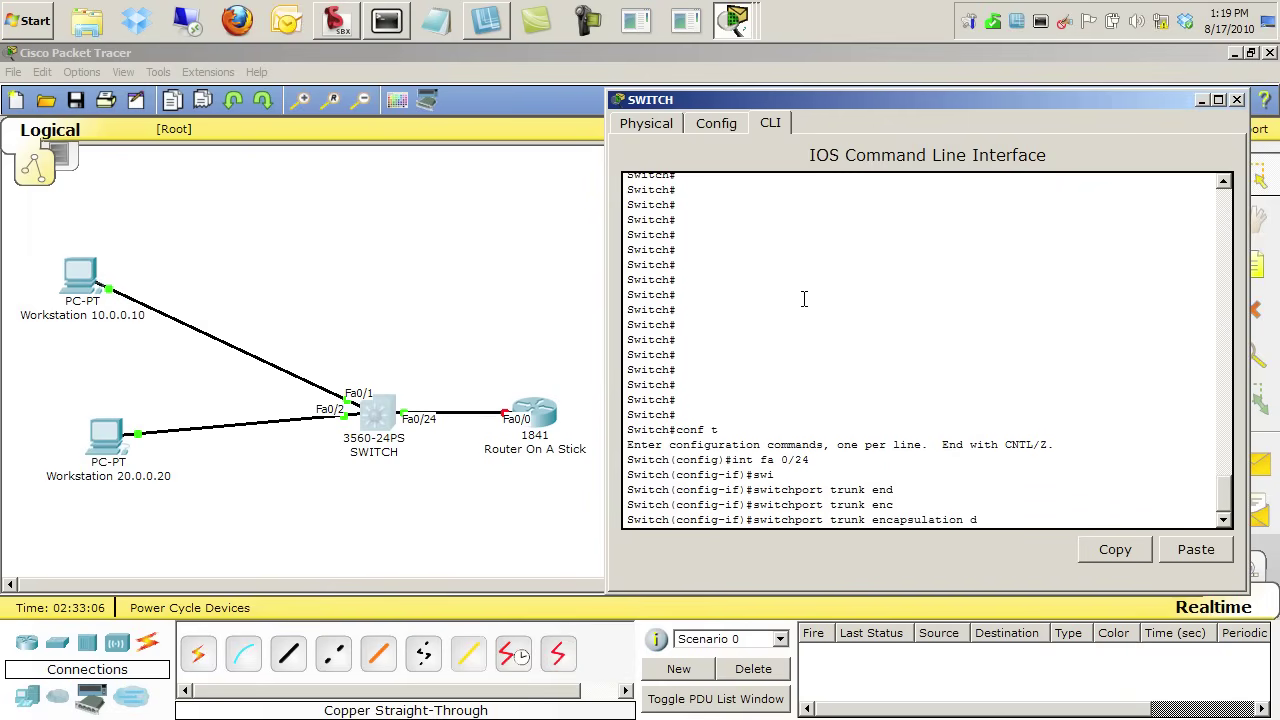
pyautogui.write('d')
pyautogui.press('Tab')
pyautogui.press('Return')
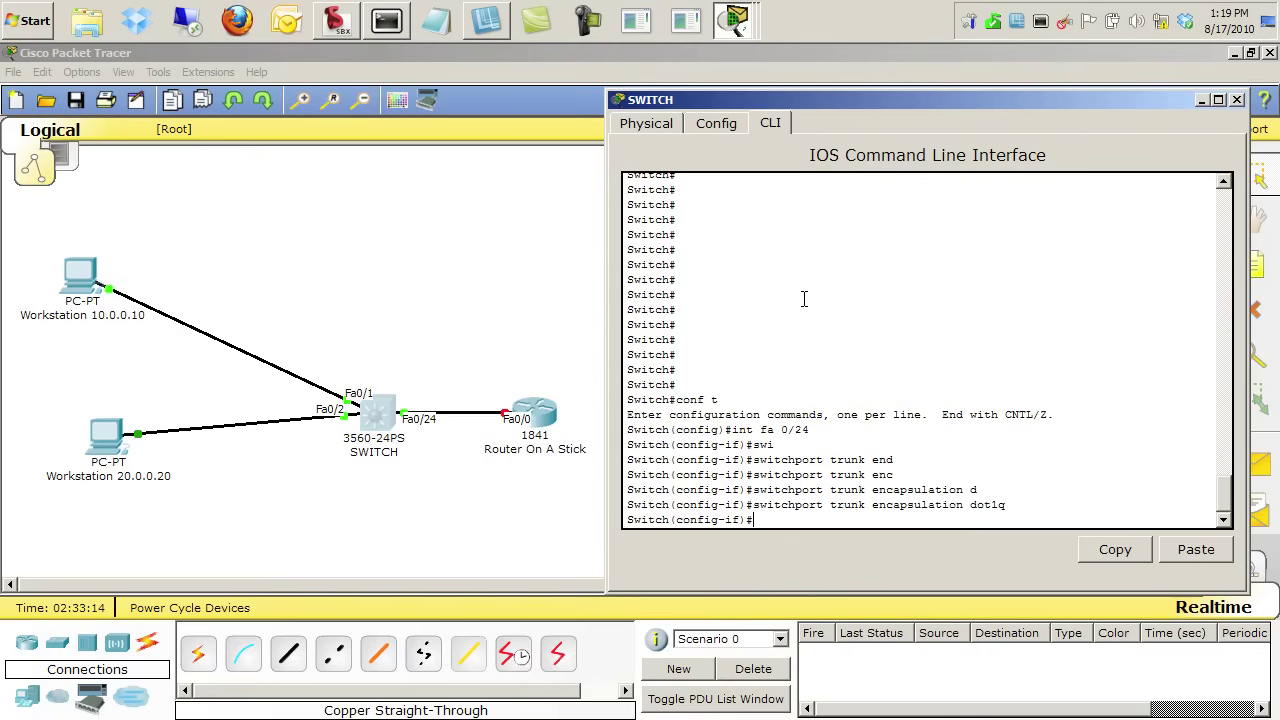
# Set Fa0/24 to switchport mode trunk
pyautogui.write('swi')
pyautogui.press('Tab')
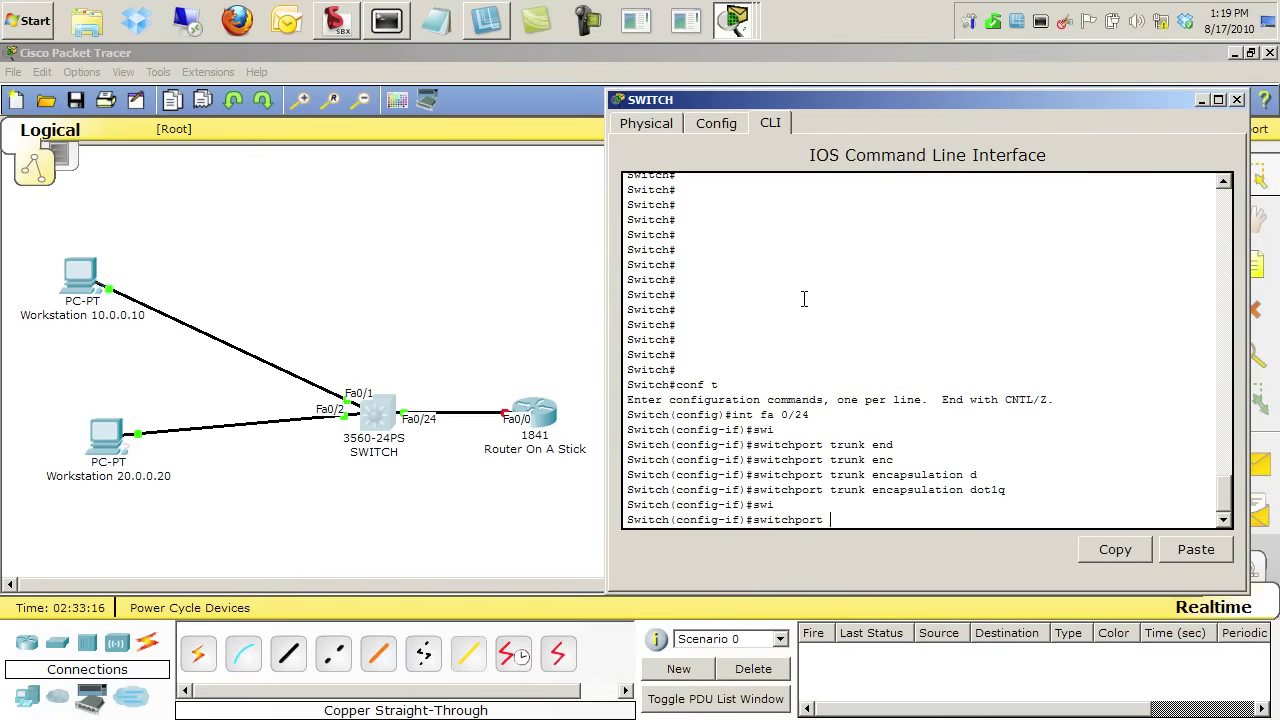
pyautogui.write('mod')
pyautogui.press('Tab')
pyautogui.write('trunk')
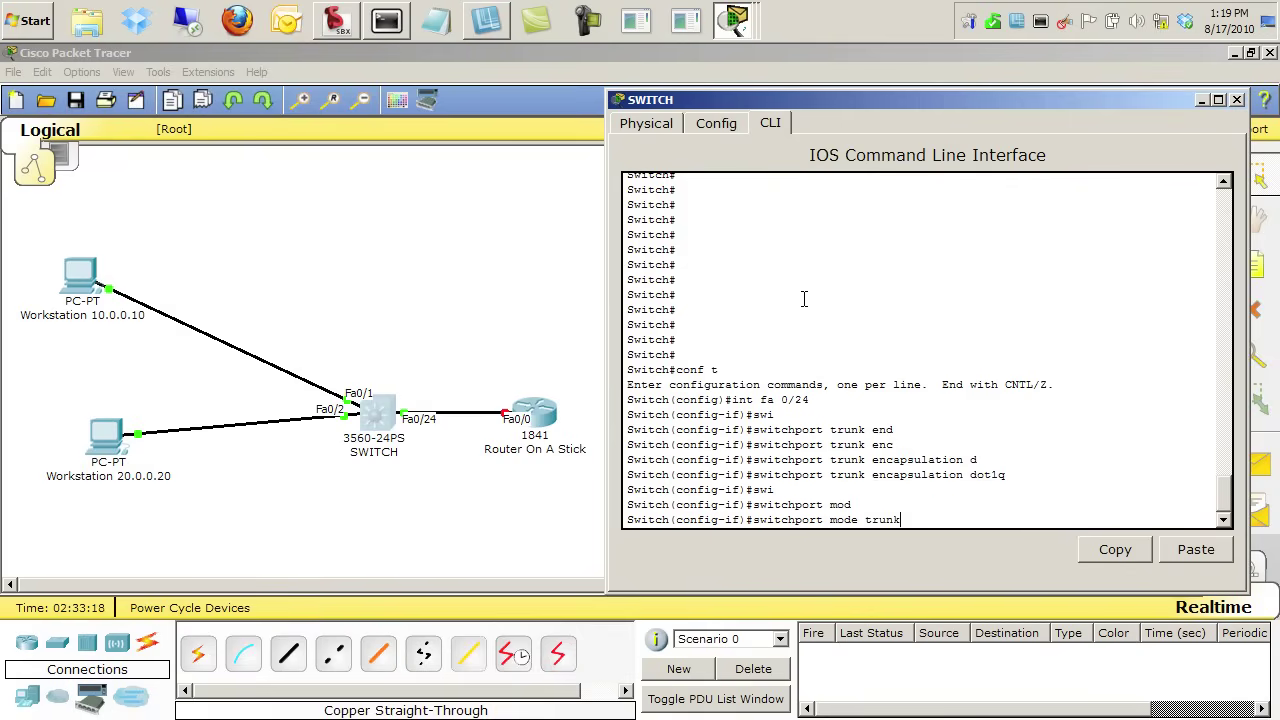
pyautogui.press('Return')
# Show the switch's running configuration and highlight the Fa0/24 trunk lines
pyautogui.write('end')
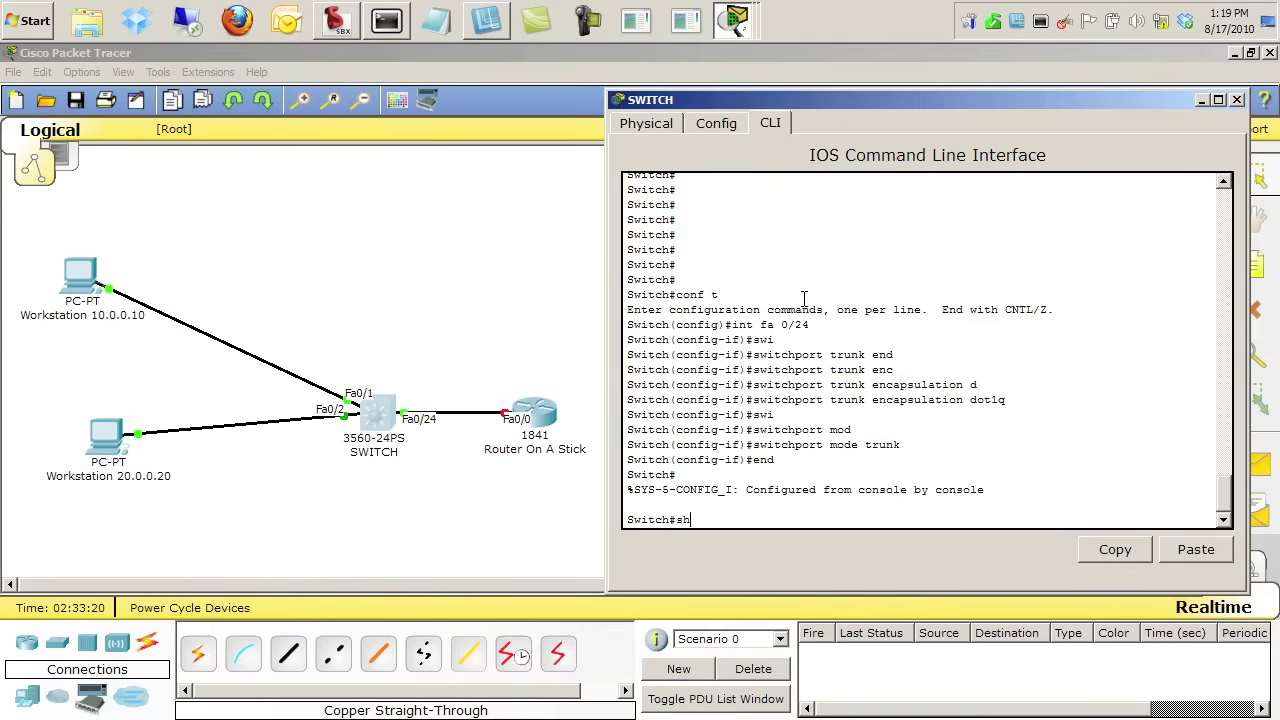
pyautogui.write('ow run')
pyautogui.press('Return')
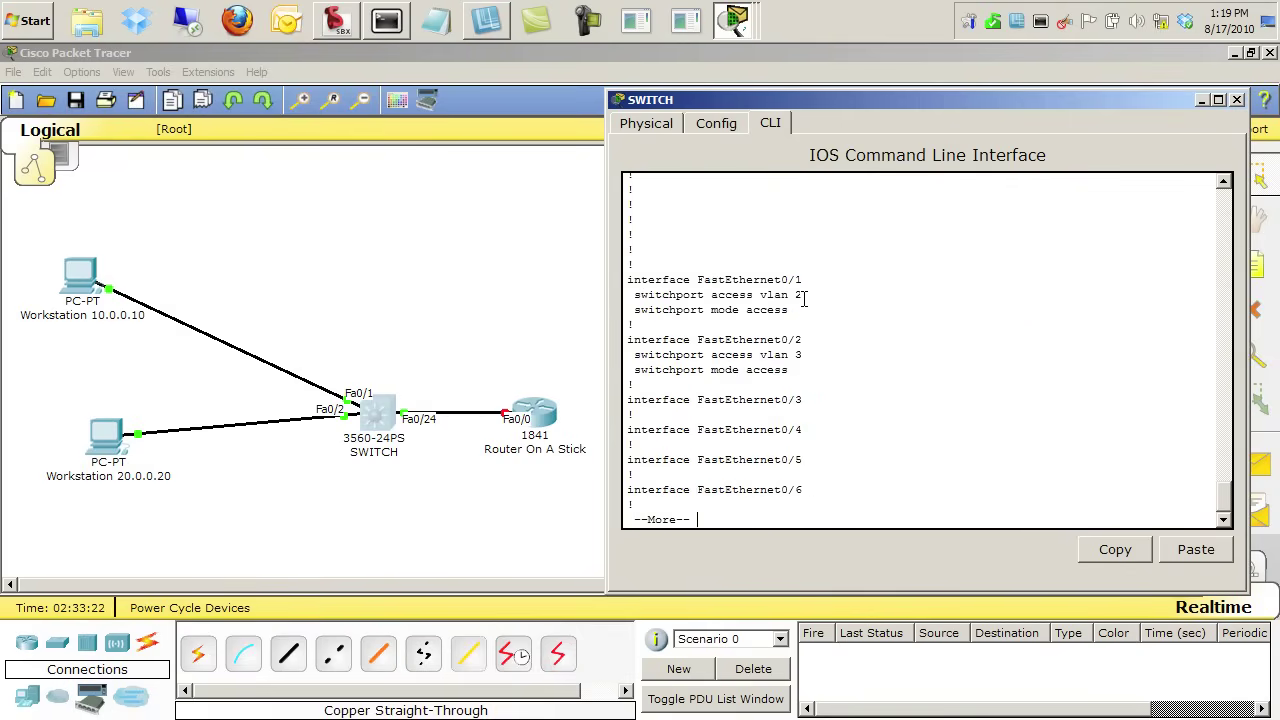
pyautogui.press('space')
pyautogui.press('space')
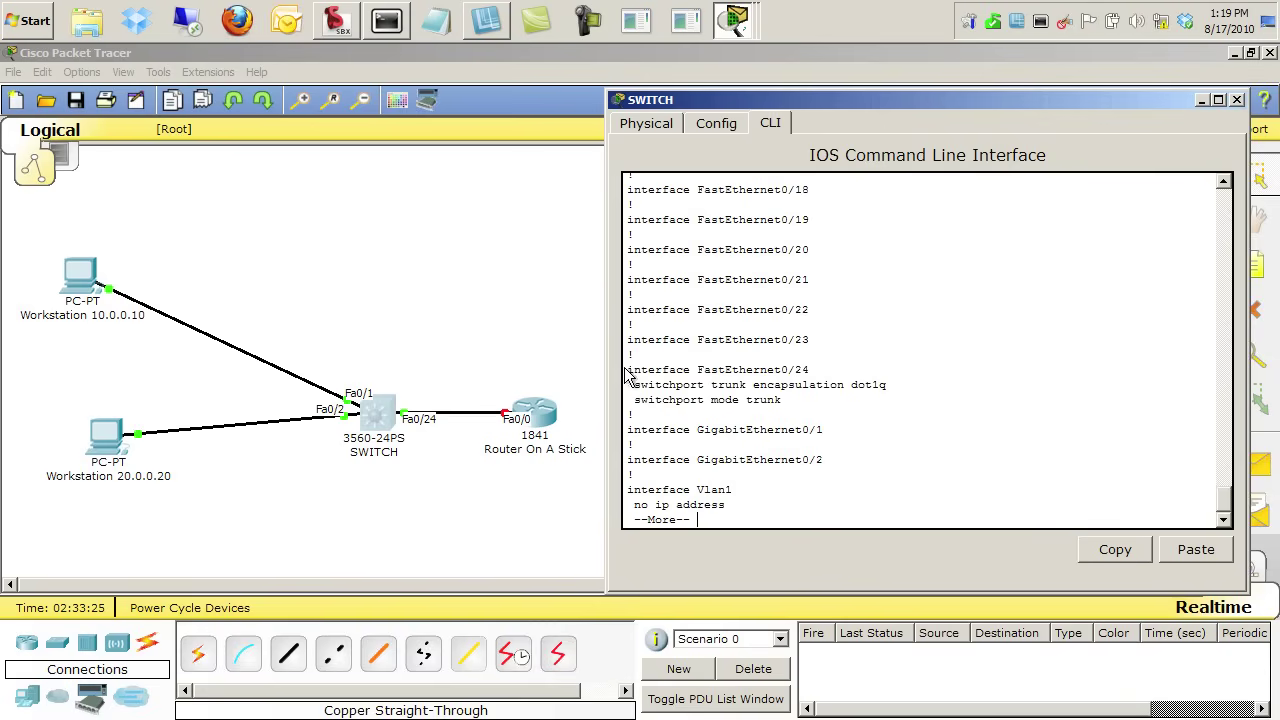
pyautogui.moveTo(630, 370); pyautogui.dragTo(792, 399)
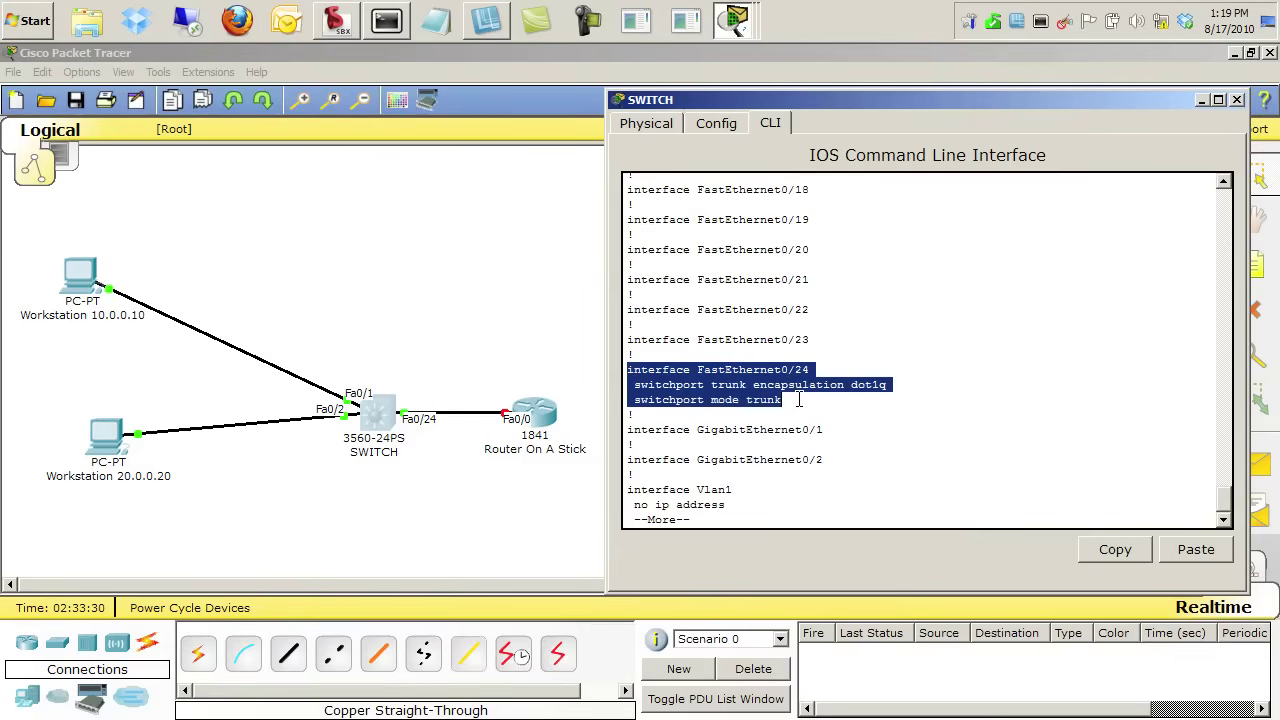
pyautogui.click(799, 400)
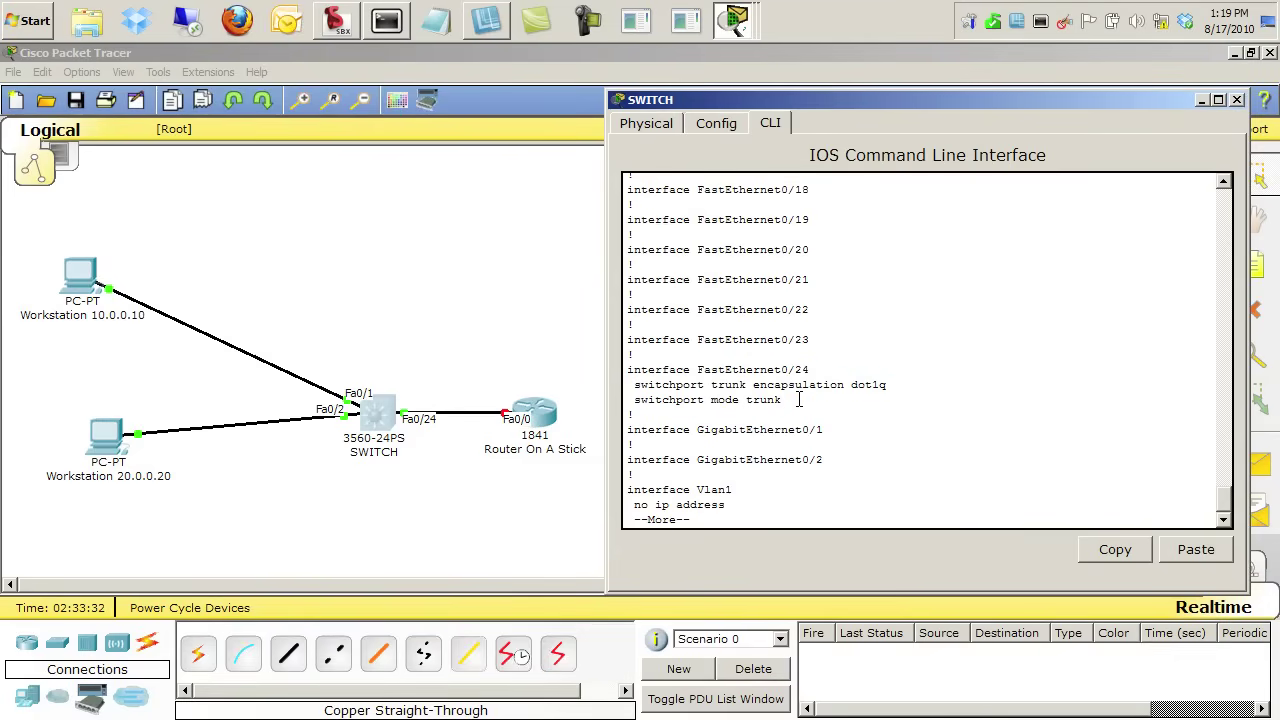
pyautogui.press('space')
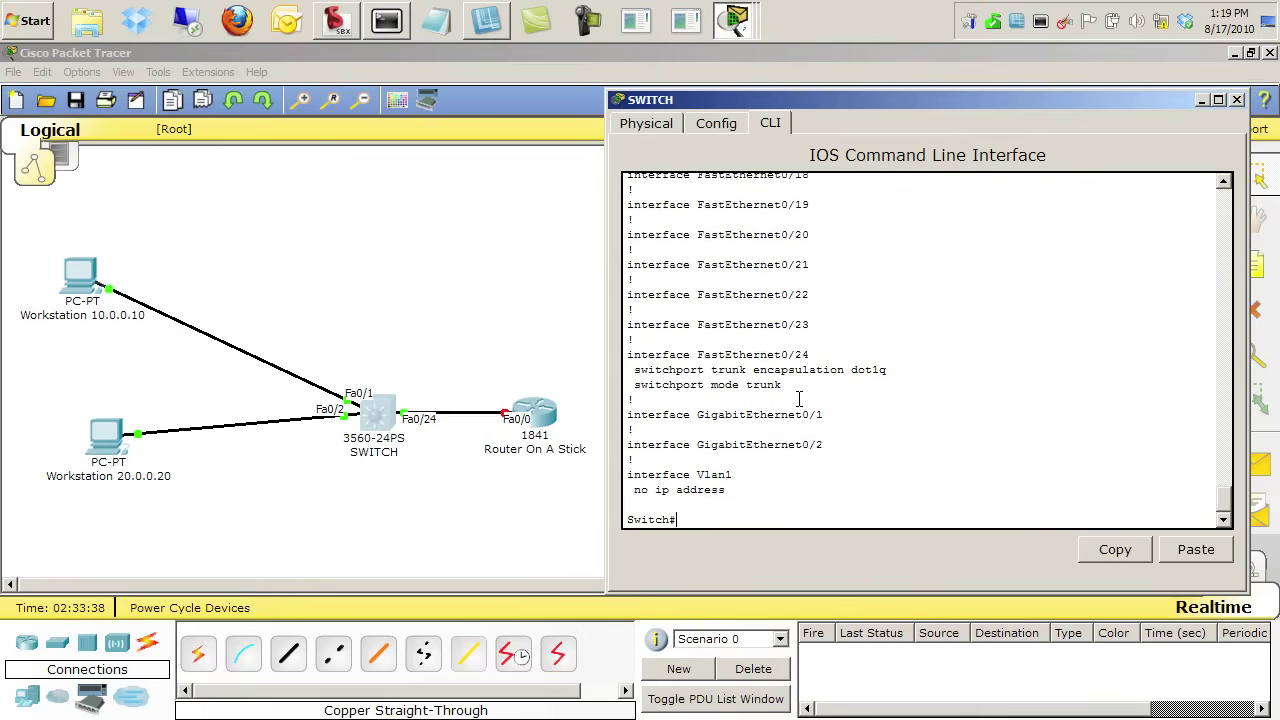
# Run show vlan brief and highlight the VLAN0002 (Fa0/1) and VLAN0003 (Fa0/2) rows
pyautogui.press('Return')
pyautogui.press('Return')
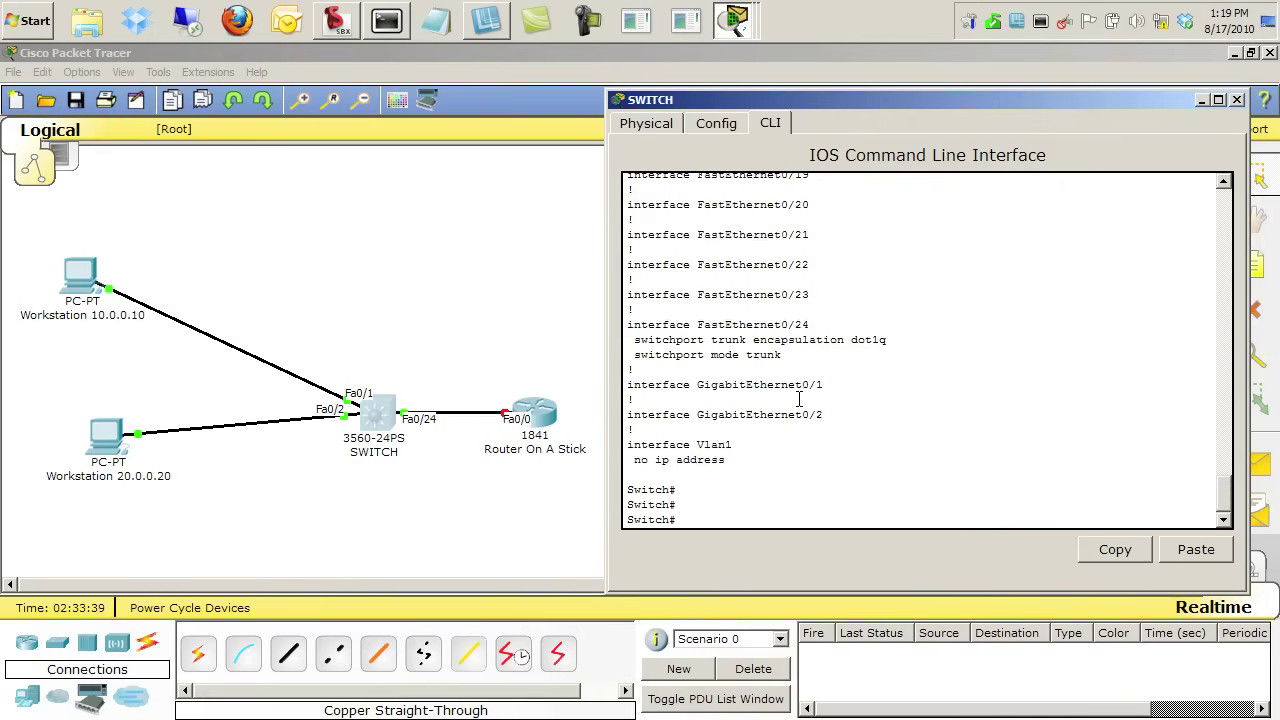
pyautogui.write('show vlan brief')
pyautogui.press('Return')
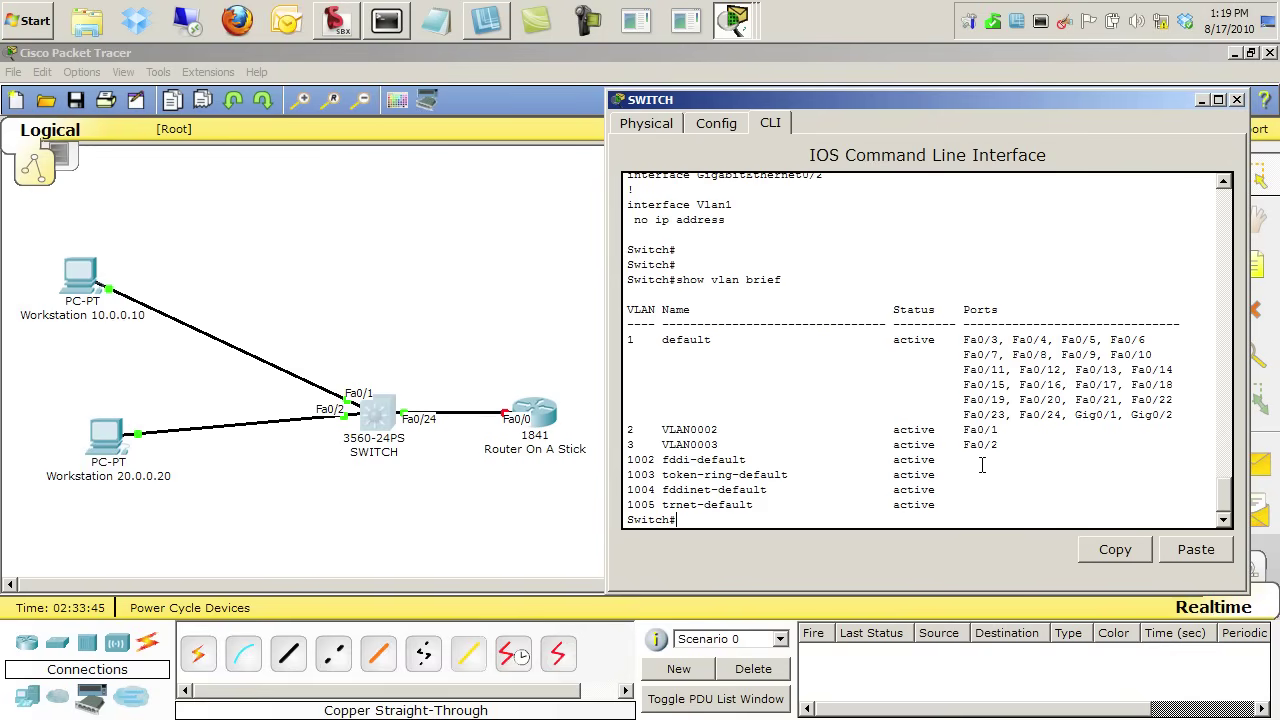
pyautogui.tripleClick(974, 430)
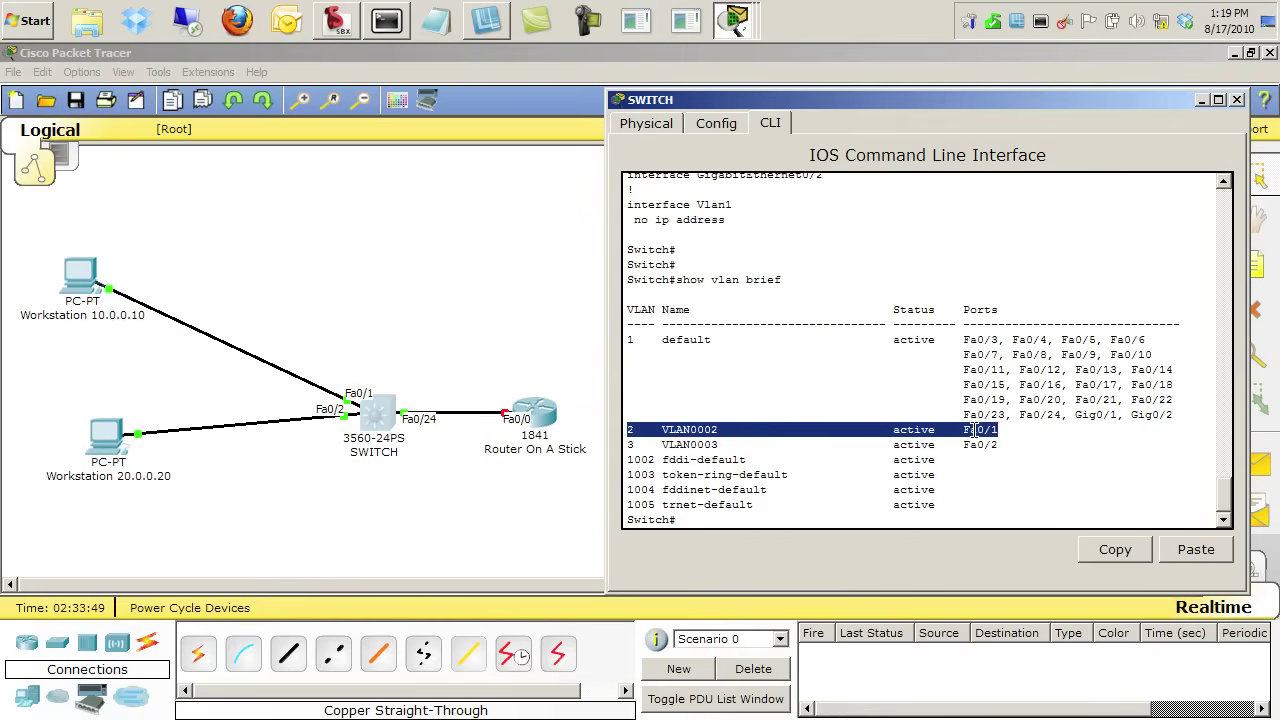
pyautogui.doubleClick(974, 446)
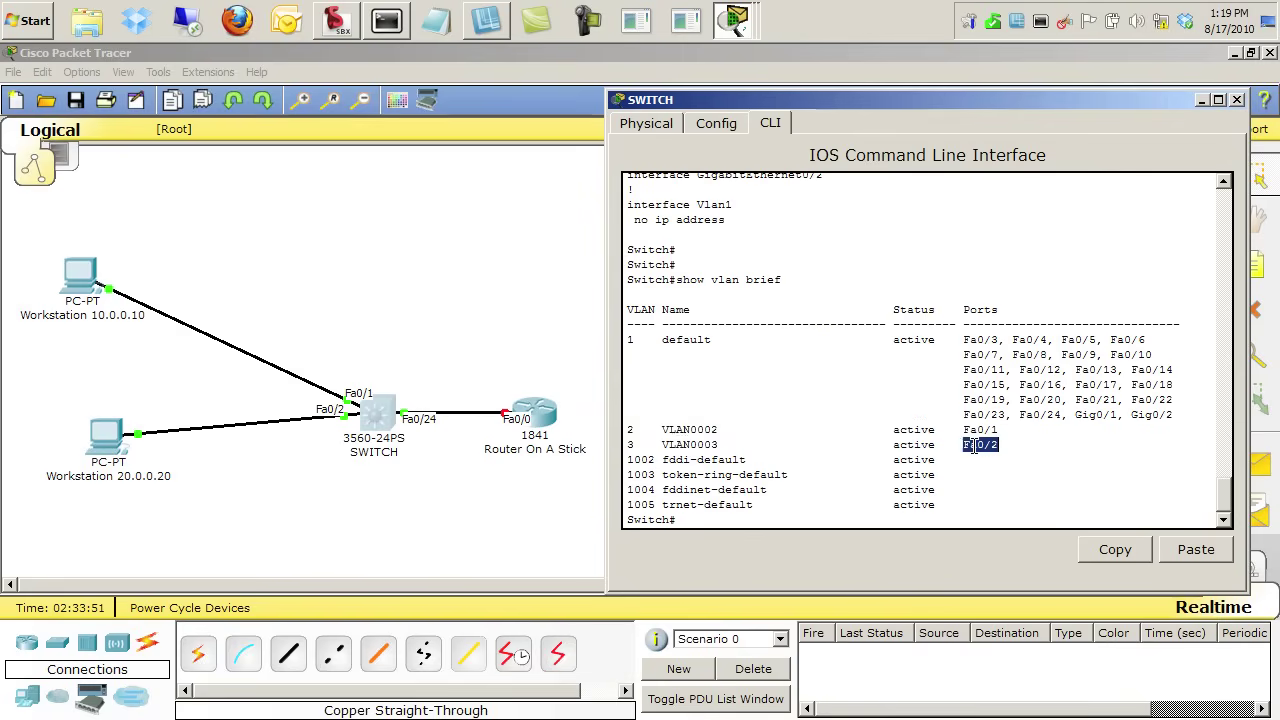
pyautogui.tripleClick(974, 446)
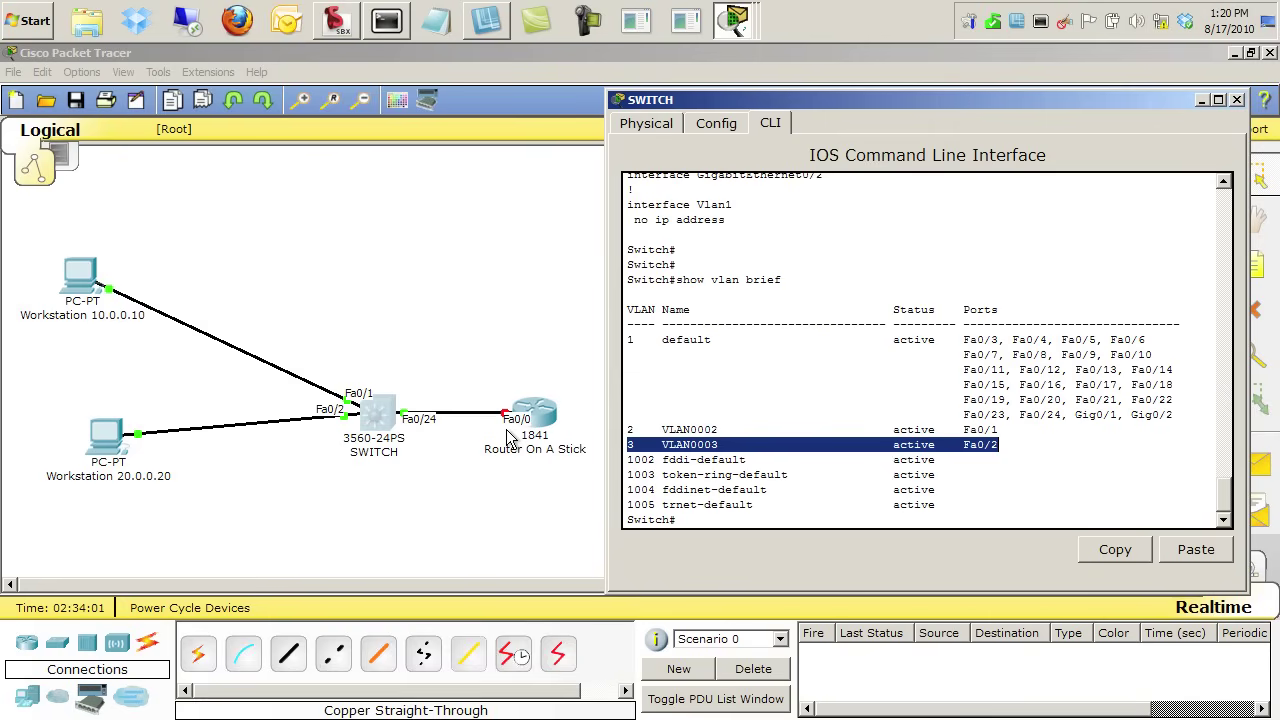
# Open the router CLI and run show ip int brief to check interface status
pyautogui.click(545, 421)
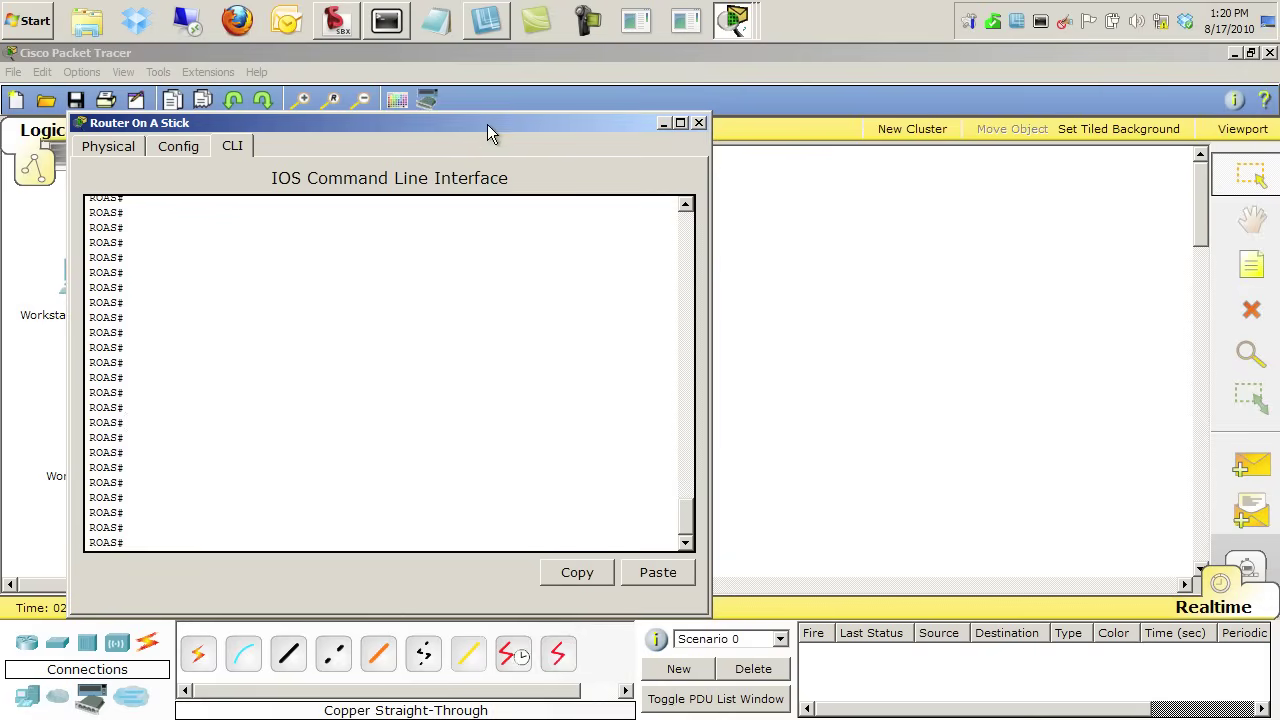
pyautogui.moveTo(488, 123); pyautogui.dragTo(1001, 126)
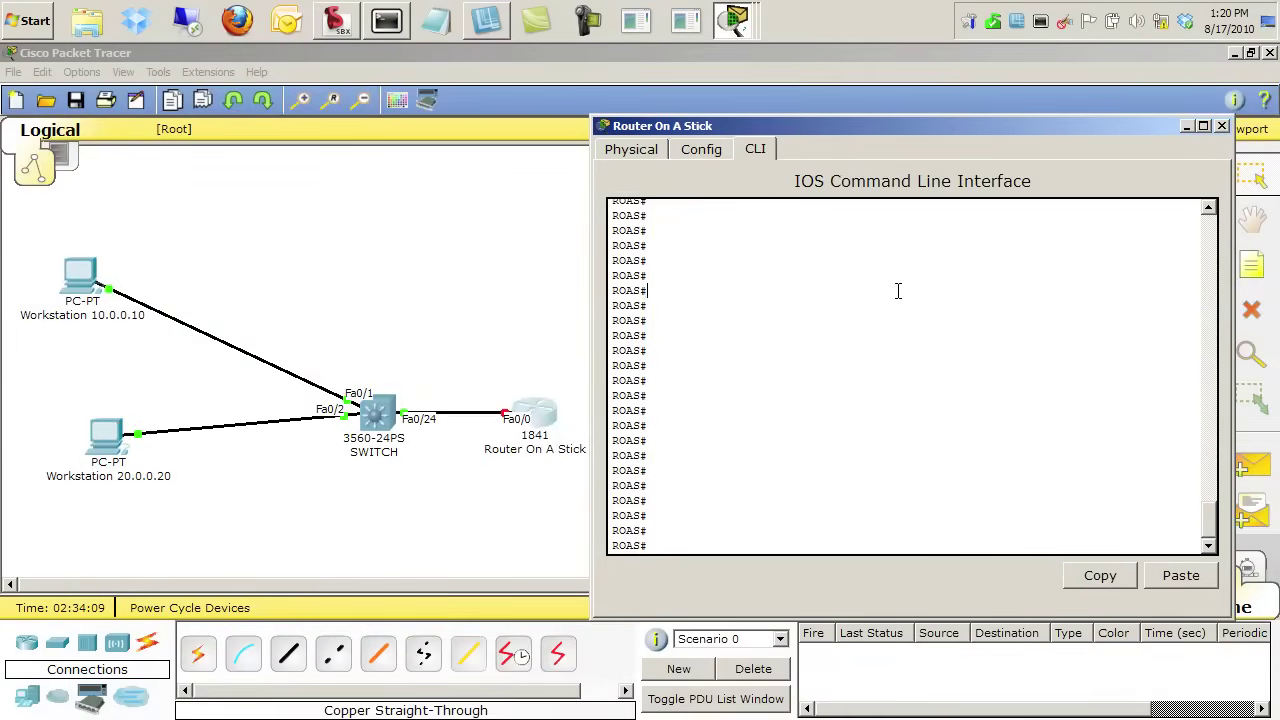
pyautogui.write('show ip int brief')
pyautogui.press('Return')
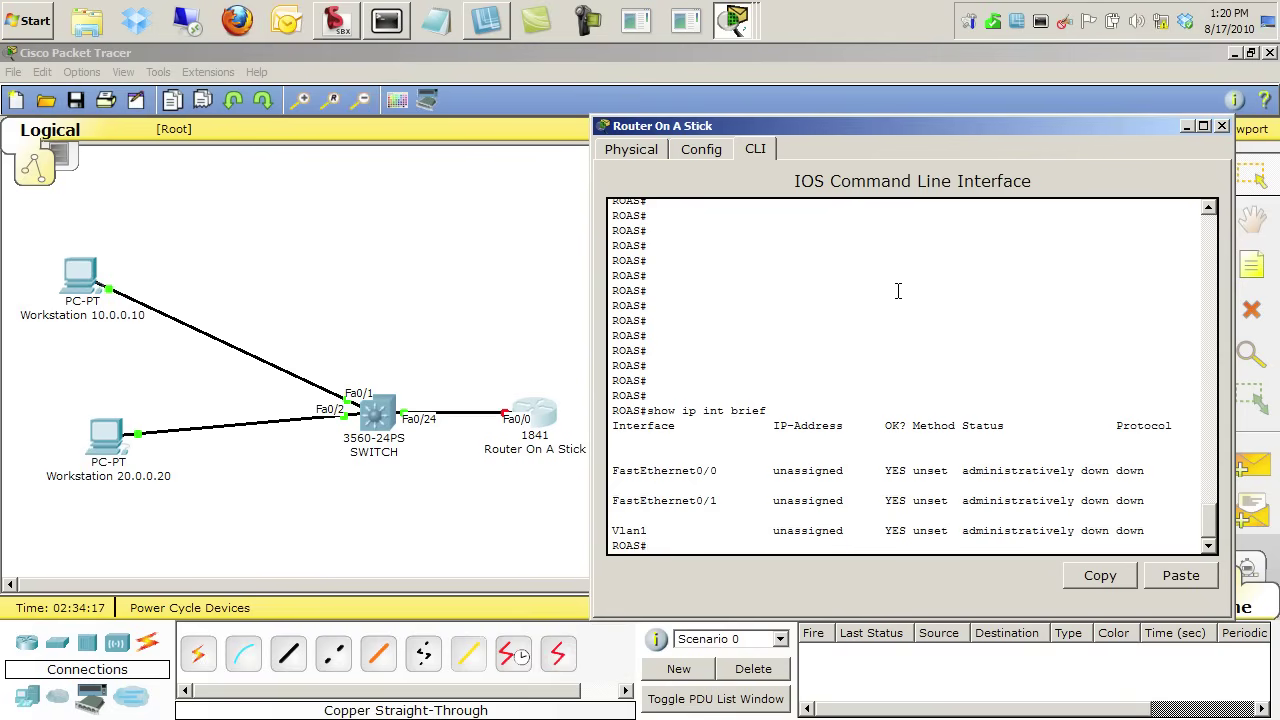
# Bring FastEthernet0/0 up with no shut in configuration mode
pyautogui.write('conf t')
pyautogui.press('Return')
pyautogui.write('int')
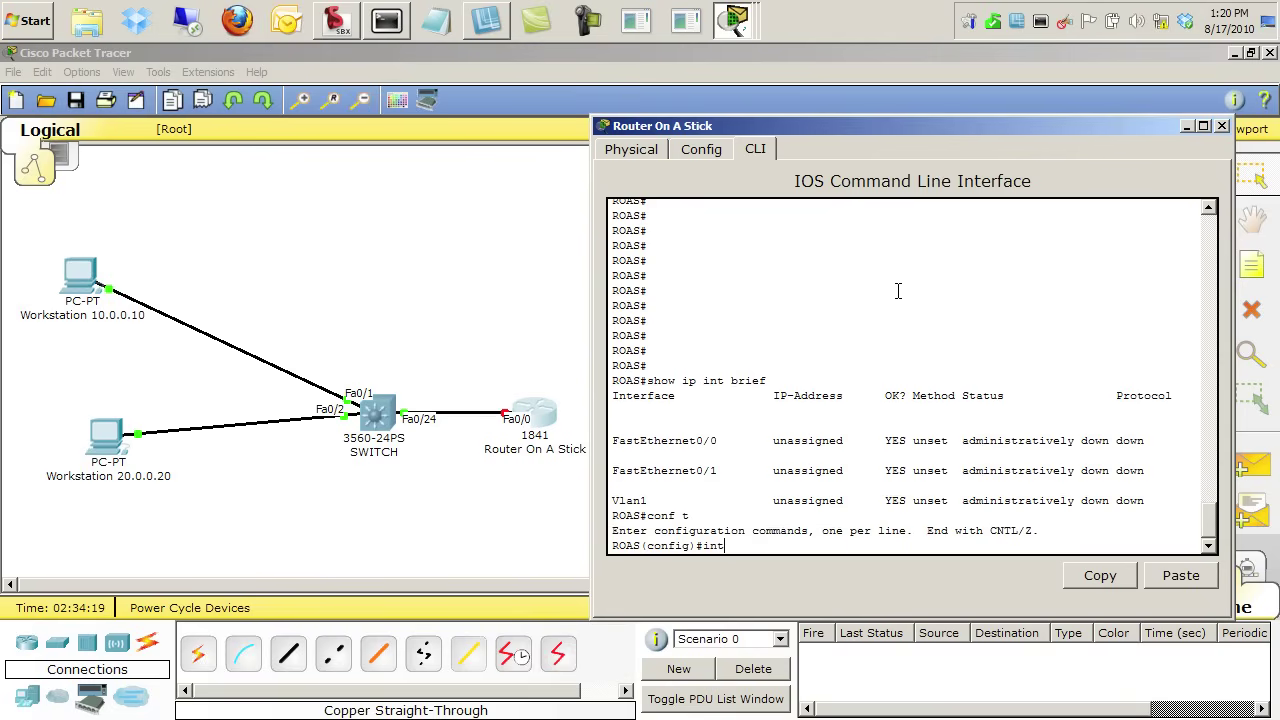
pyautogui.write(' fa 0/0')
pyautogui.press('Return')
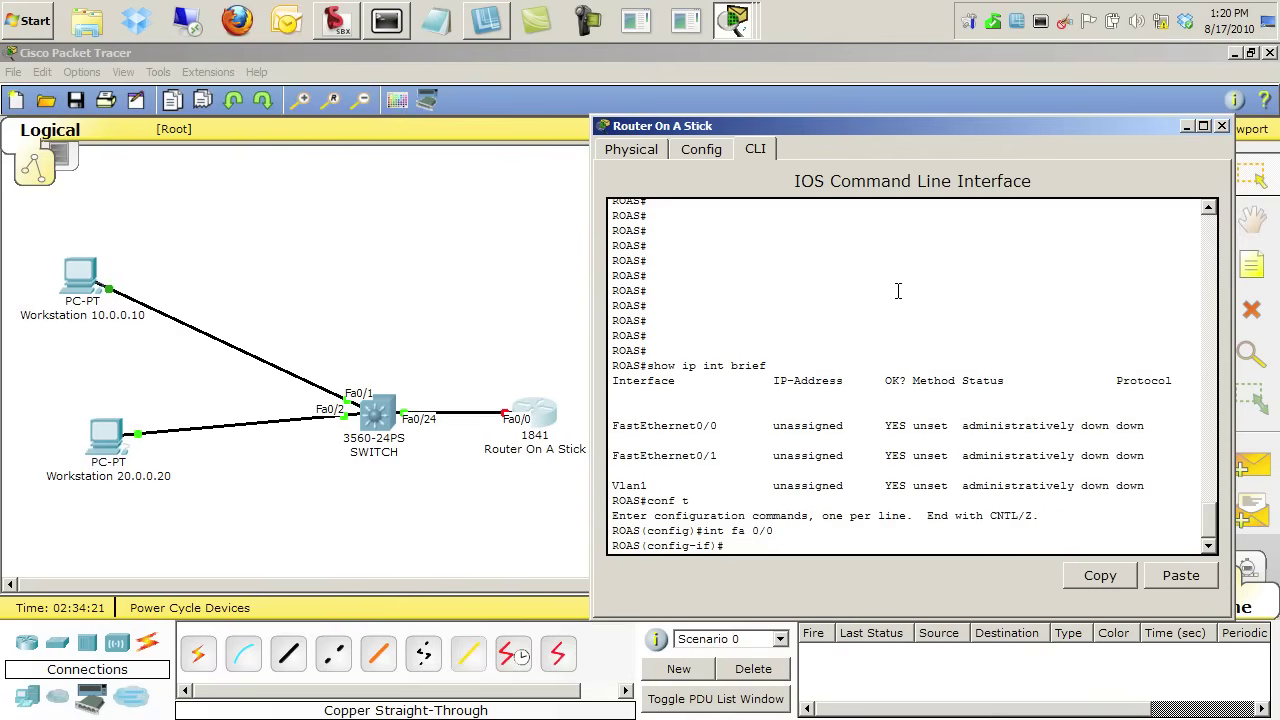
pyautogui.write('no shut')
pyautogui.press('Return')
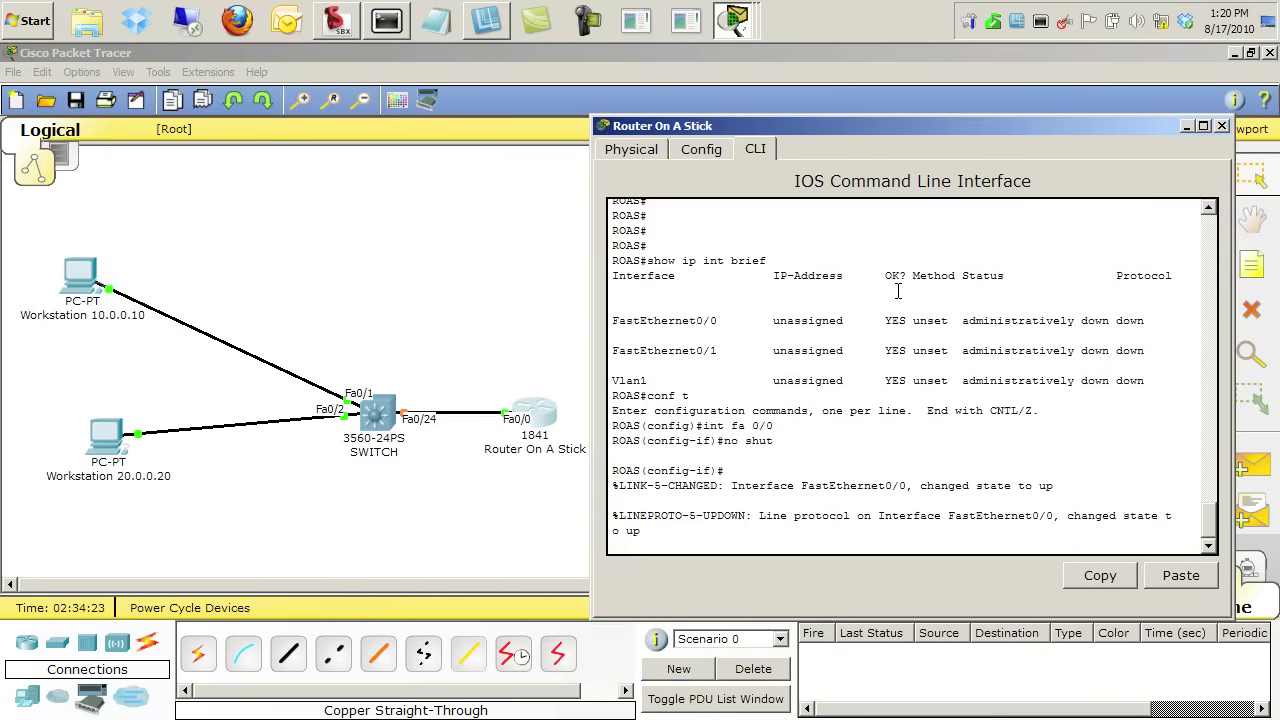
pyautogui.press('Return')
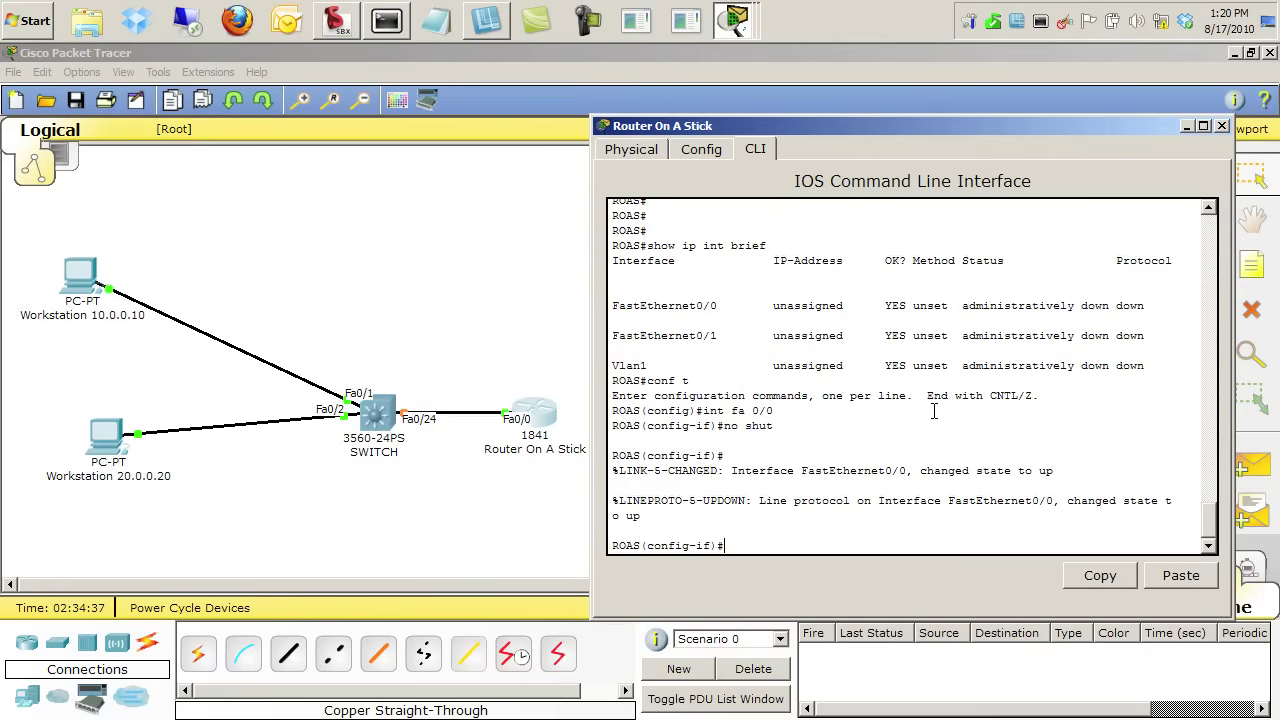
# Create subinterface Fa0/0.2 with encapsulation dot1Q 2
pyautogui.write('int fa 0/0.2')
pyautogui.press('Return')
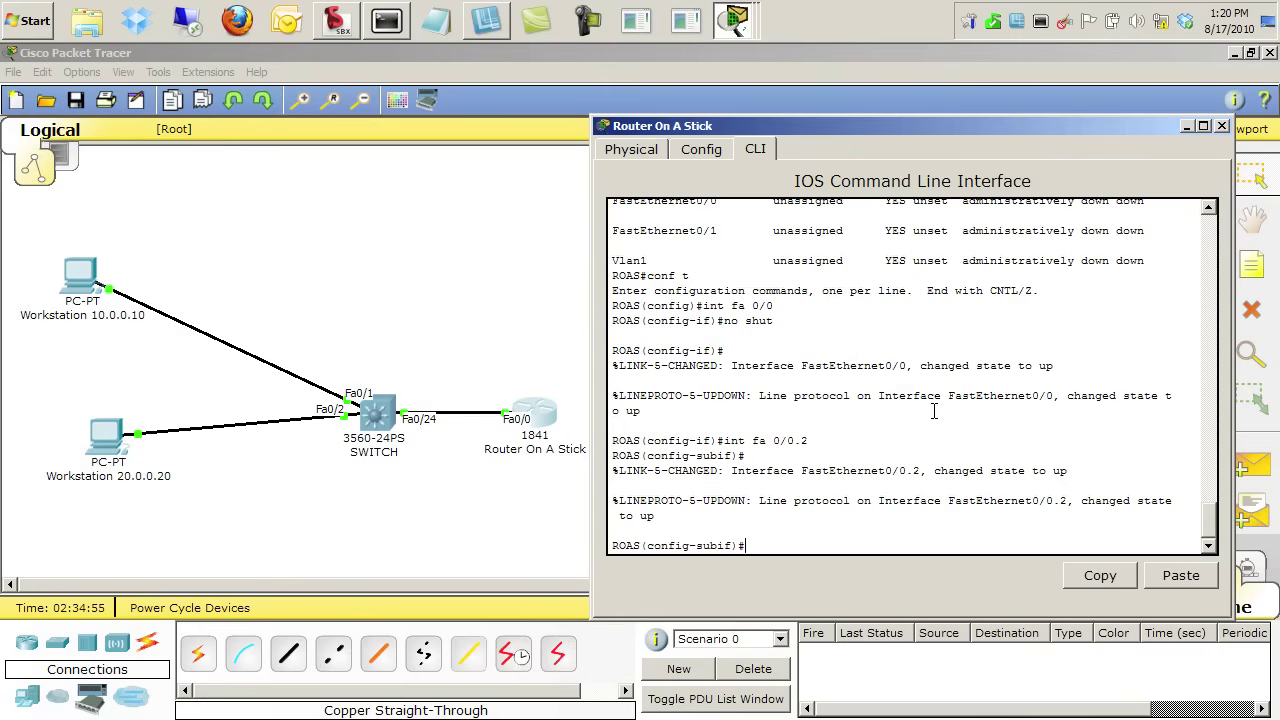
pyautogui.write('enc')
pyautogui.press('Tab')
pyautogui.write('do')
pyautogui.press('Tab')
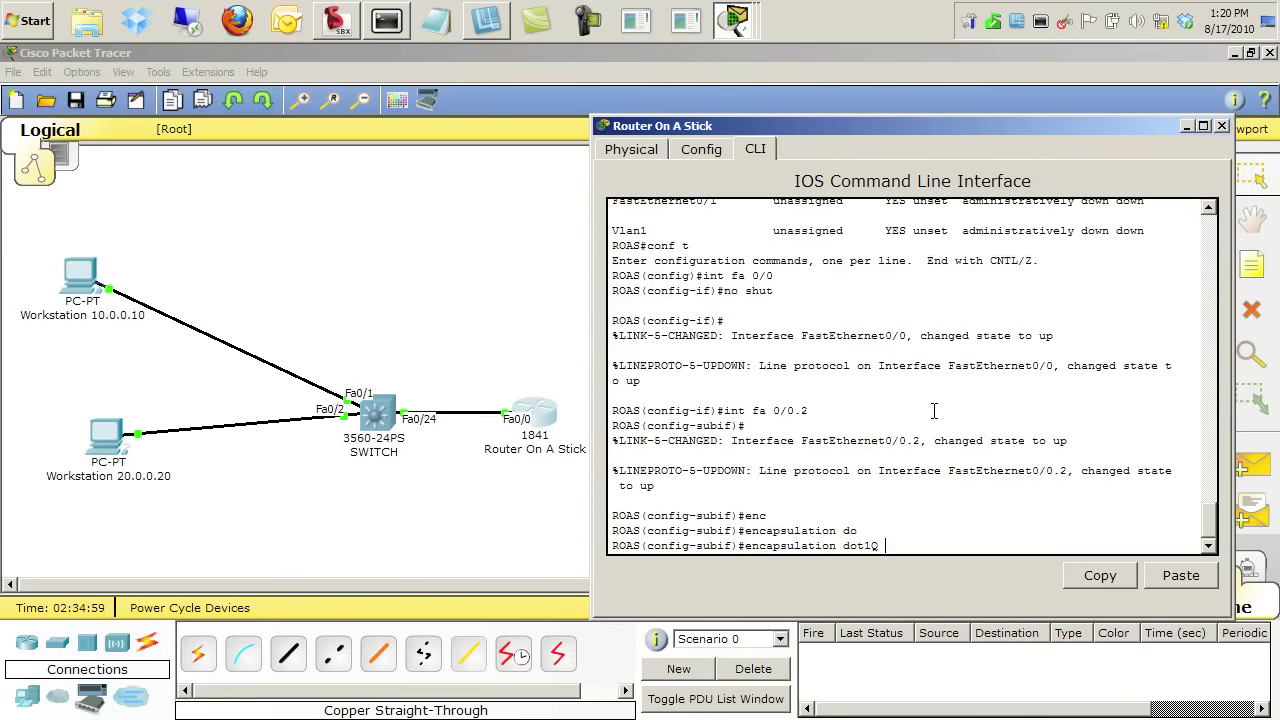
pyautogui.write('2')
pyautogui.press('Return')
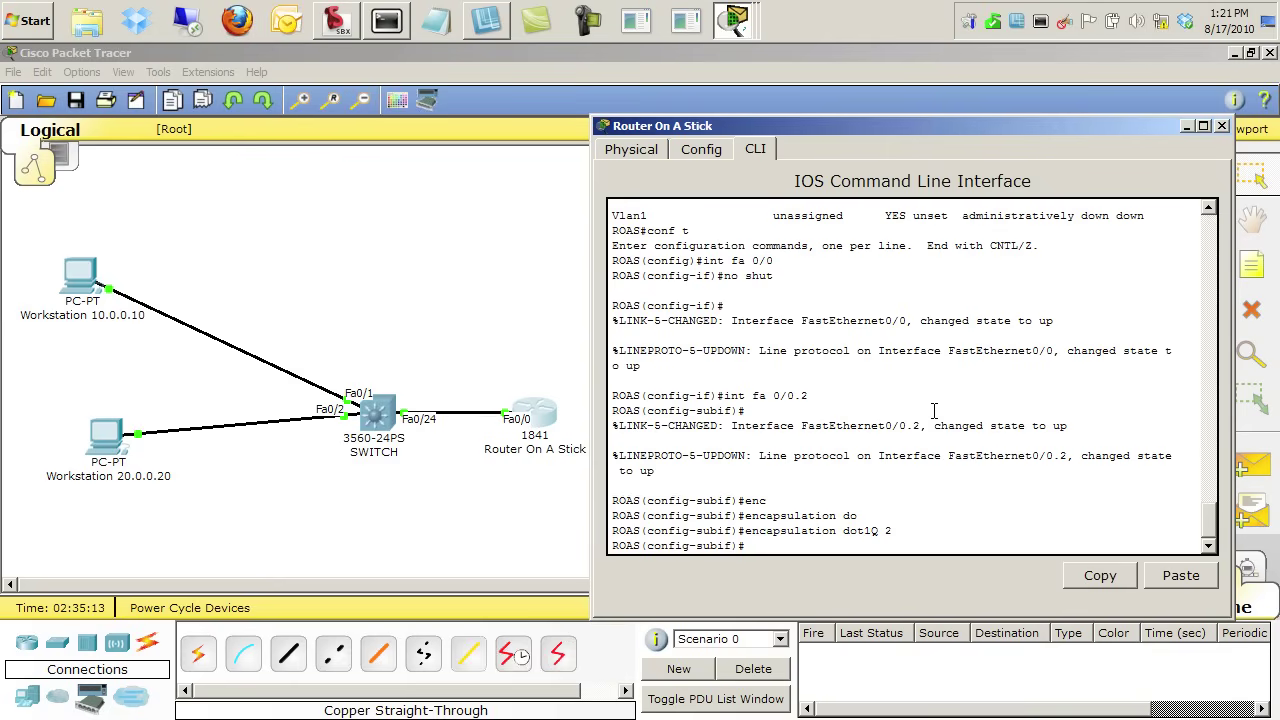
# Assign IP 10.0.0.100 255.0.0.0 to Fa0/0.2
pyautogui.write('ip add 20.0.0.')
pyautogui.press('BackSpace')
pyautogui.press('BackSpace')
pyautogui.press('BackSpace')
pyautogui.press('BackSpace')
pyautogui.press('BackSpace')
pyautogui.write('10.0.0.100 255.0.0.0')
pyautogui.press('Return')
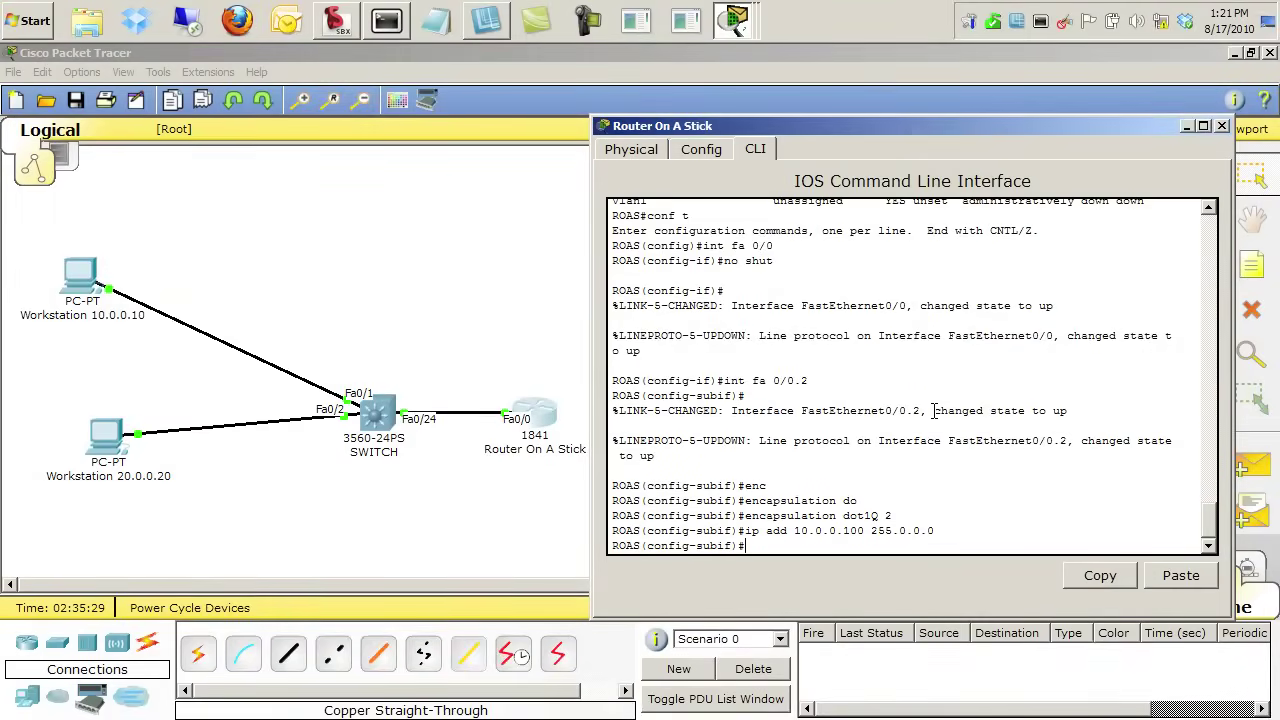
# Create subinterface Fa0/0.33 with encapsulation dot1Q 3
pyautogui.write('int fa 0/0.33')
pyautogui.press('Return')
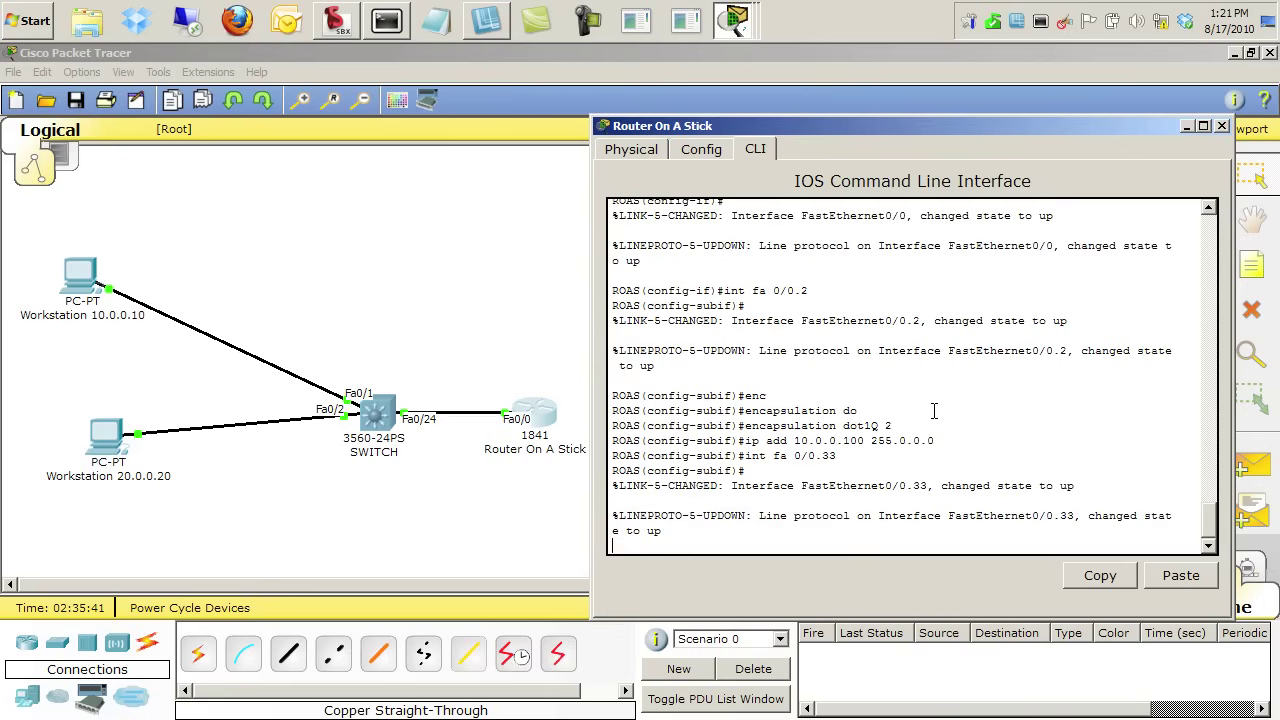
pyautogui.press('Return')
pyautogui.press('Up')
pyautogui.press('Up')
pyautogui.press('Up')
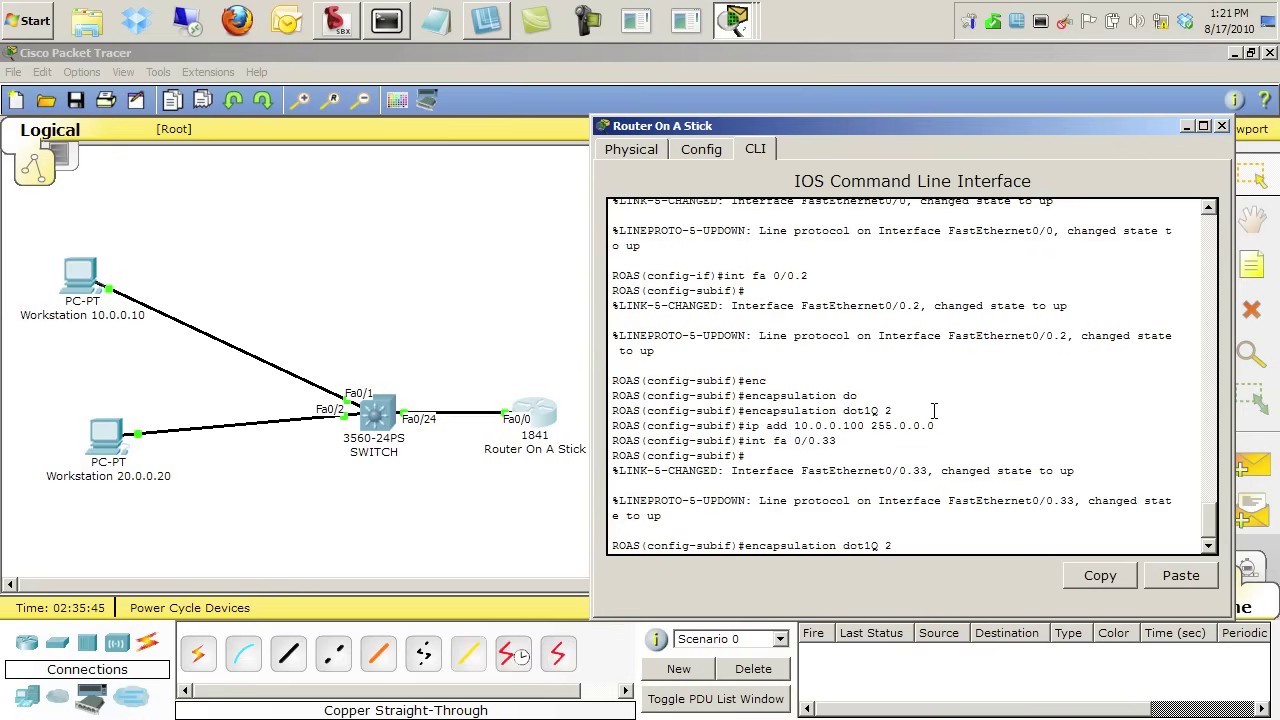
pyautogui.press('BackSpace')
pyautogui.press('BackSpace')
pyautogui.press('Return')
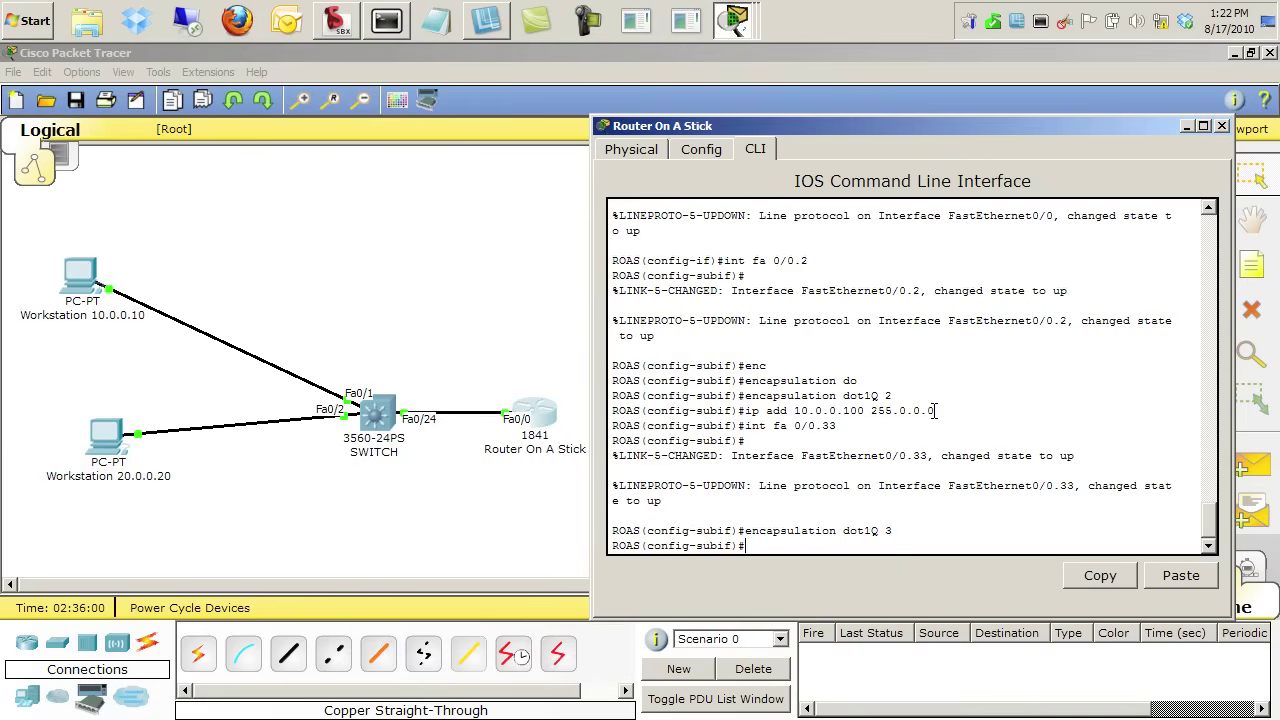
# Assign IP 20.0.0.100 255.0.0.0 to Fa0/0.33 and end configuration
pyautogui.write('ip add')
pyautogui.press('Tab')
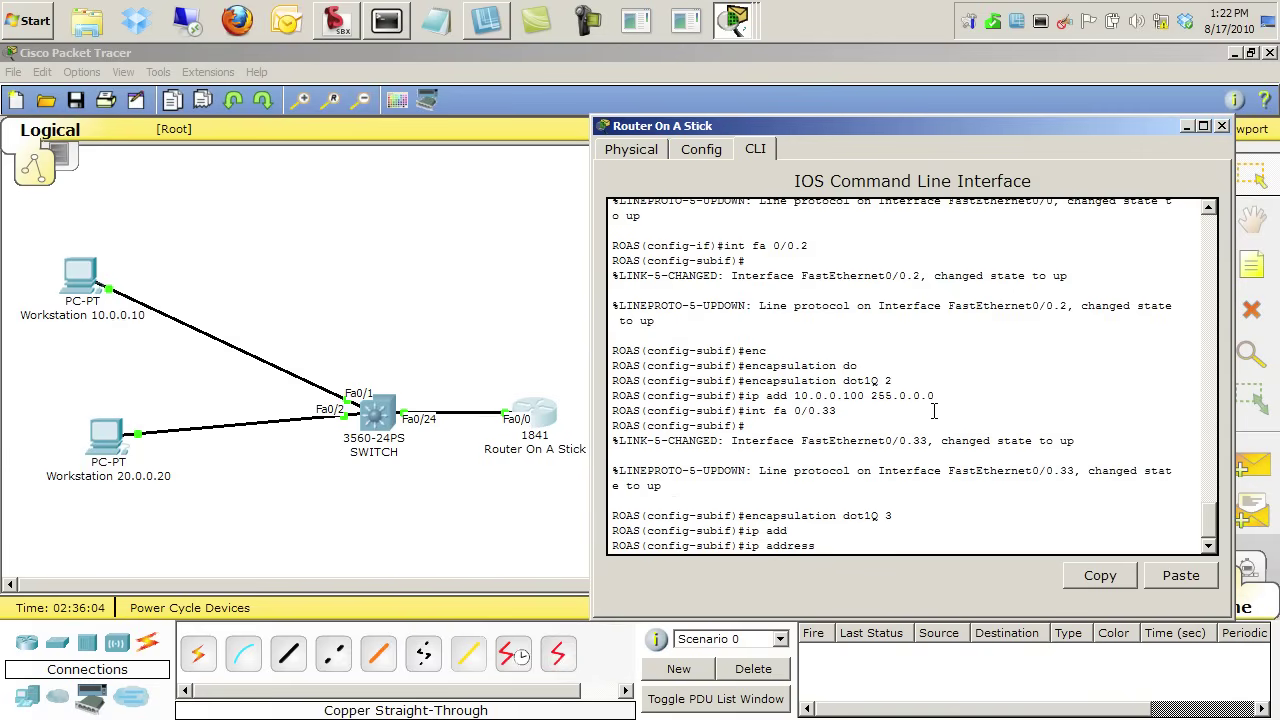
pyautogui.write('20.0.0.100 255.0.0.0')
pyautogui.press('Return')
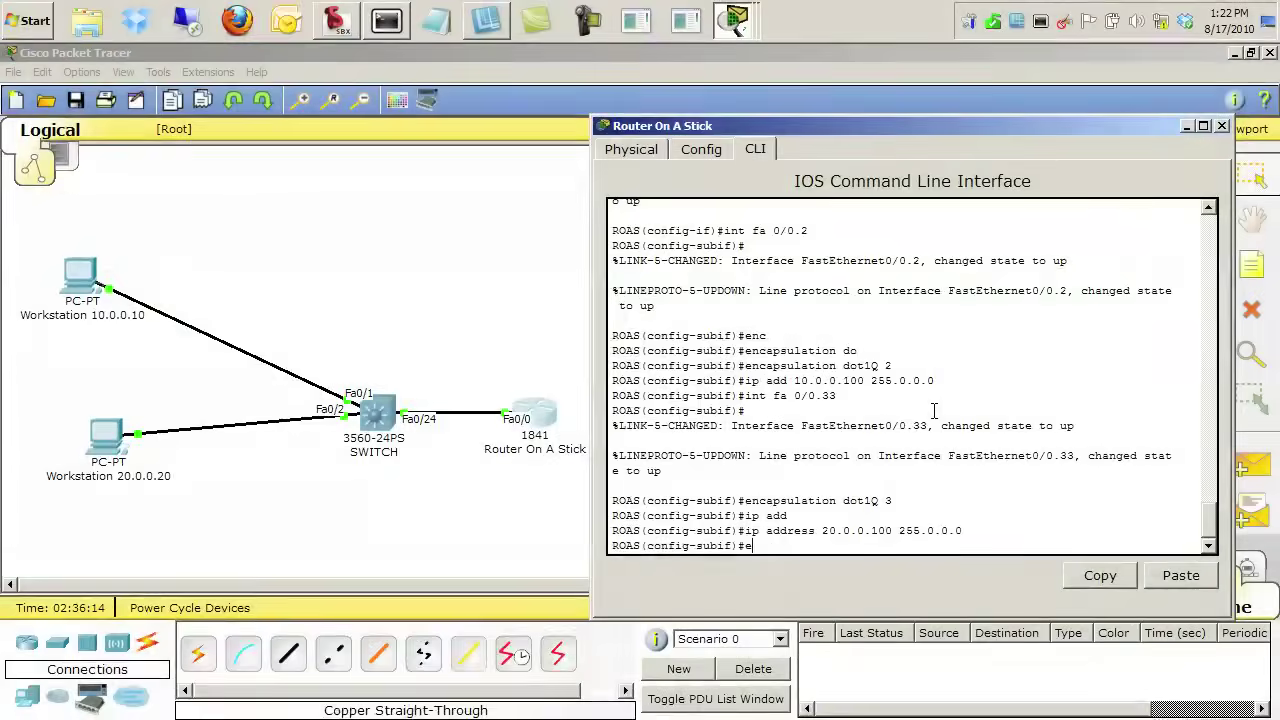
pyautogui.write('end')
pyautogui.press('Return')
pyautogui.press('Return')
pyautogui.press('Return')
pyautogui.press('Return')
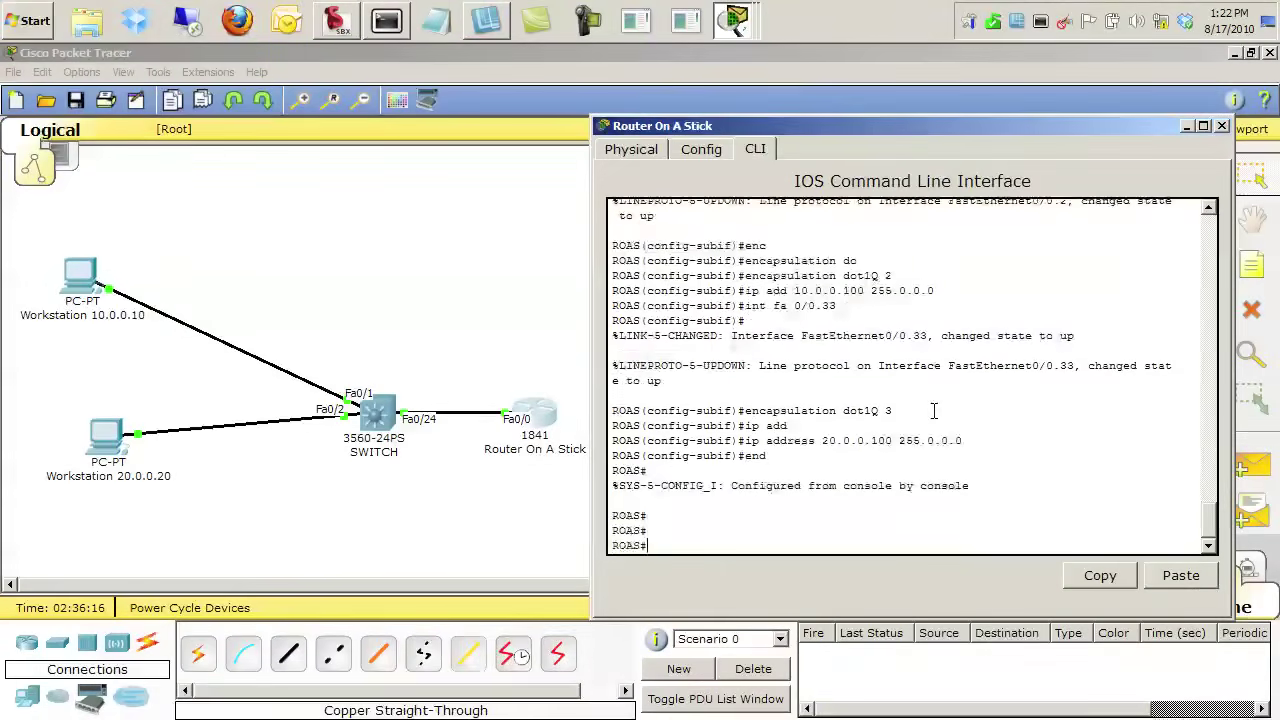
# Run show ip int brief and highlight the Fa0/0, Fa0/0.2 and Fa0/0.33 rows
pyautogui.write('show ru')
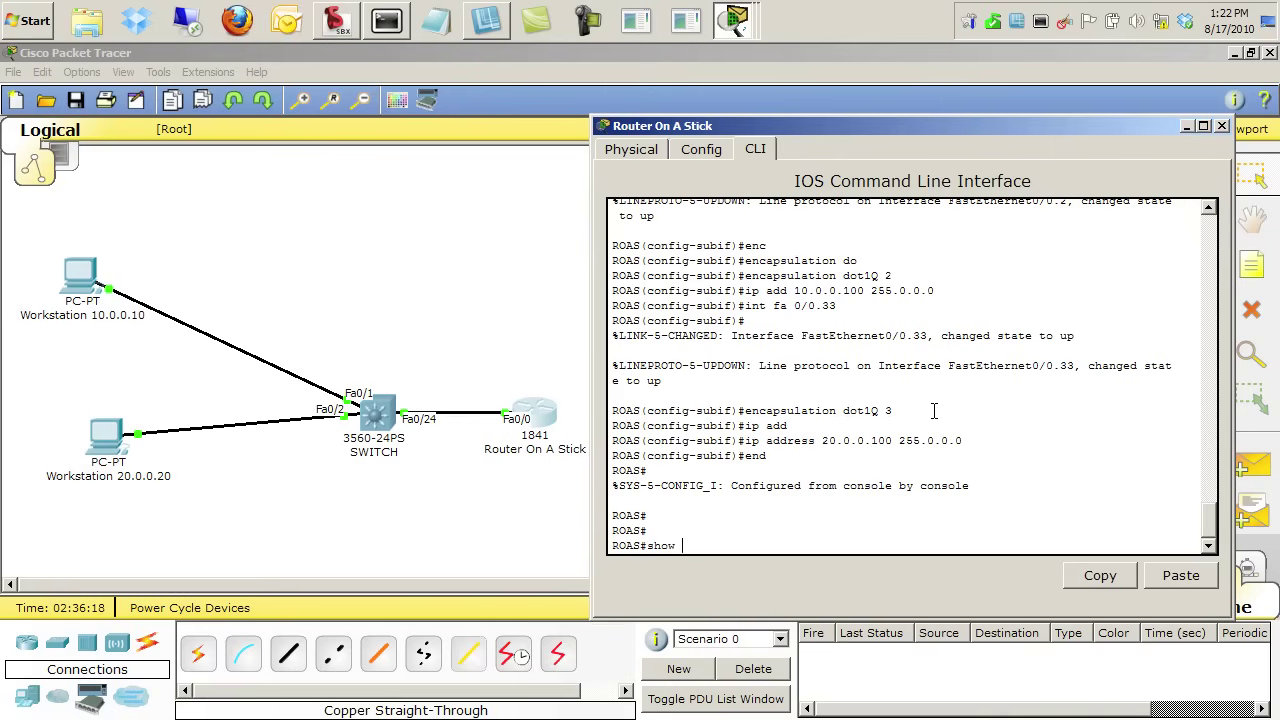
pyautogui.press('BackSpace')
pyautogui.press('BackSpace')
pyautogui.write('ip int brief')
pyautogui.press('Return')
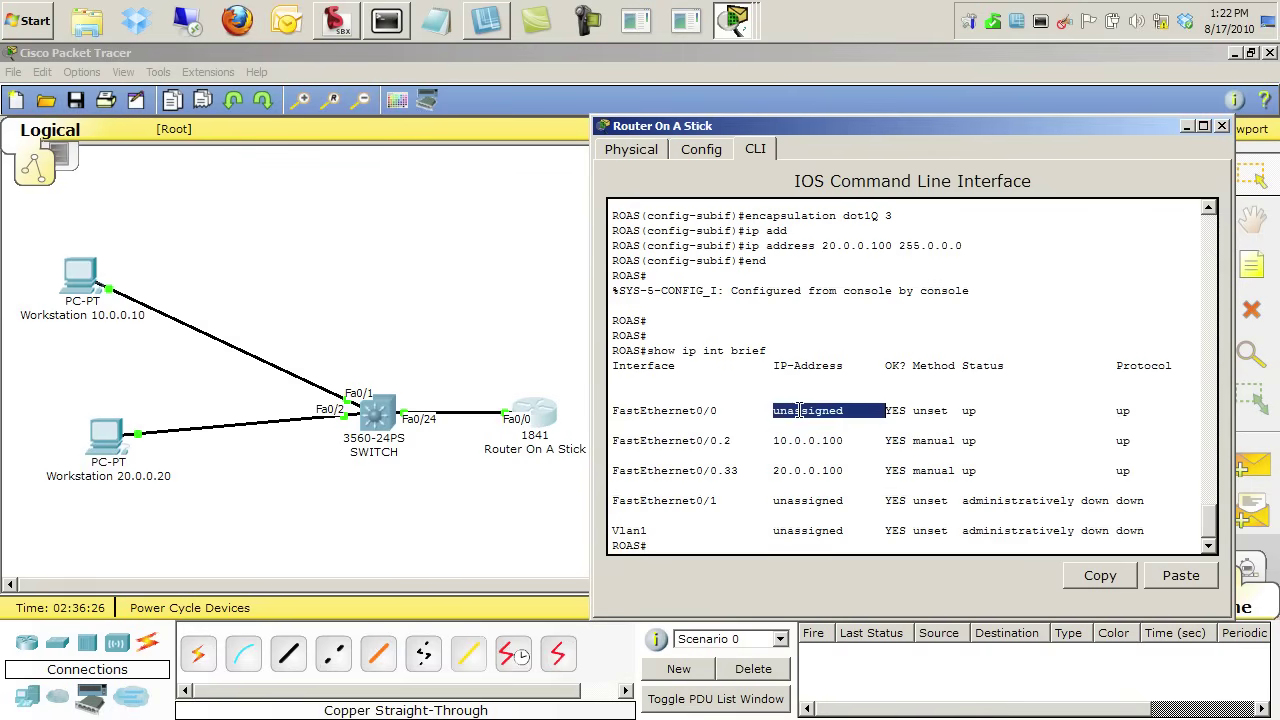
pyautogui.tripleClick(799, 410)
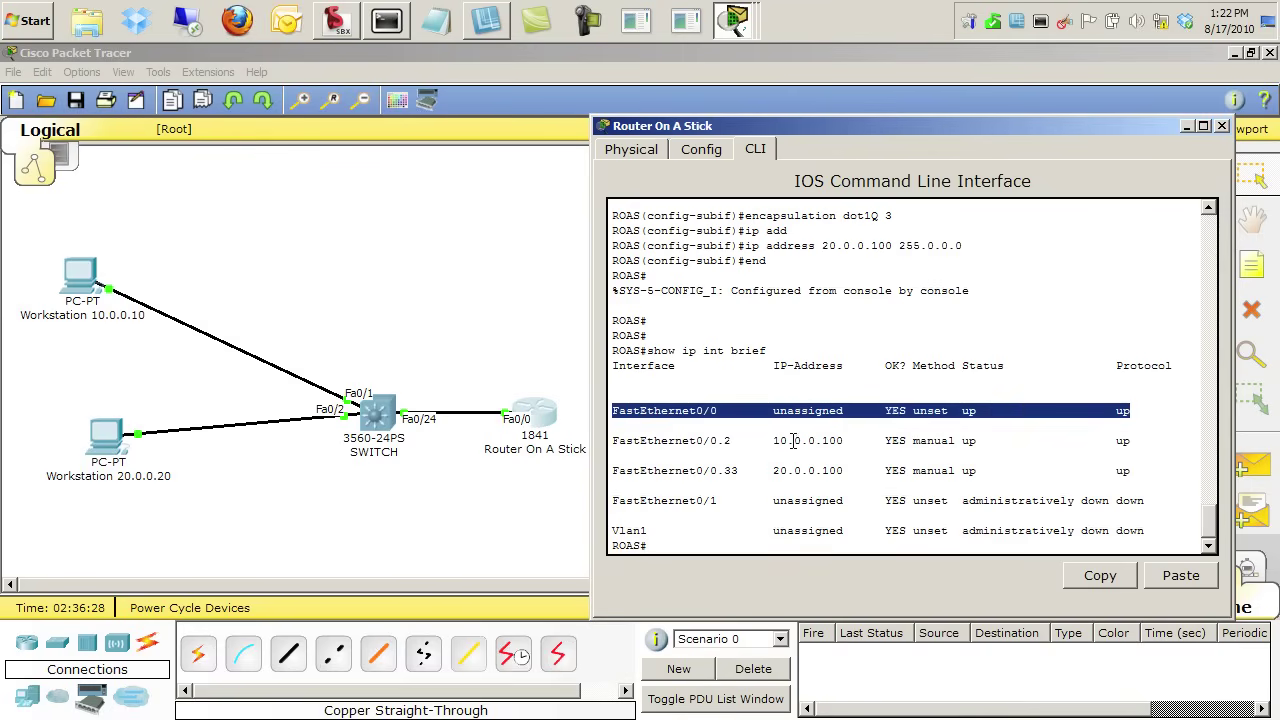
pyautogui.tripleClick(792, 440)
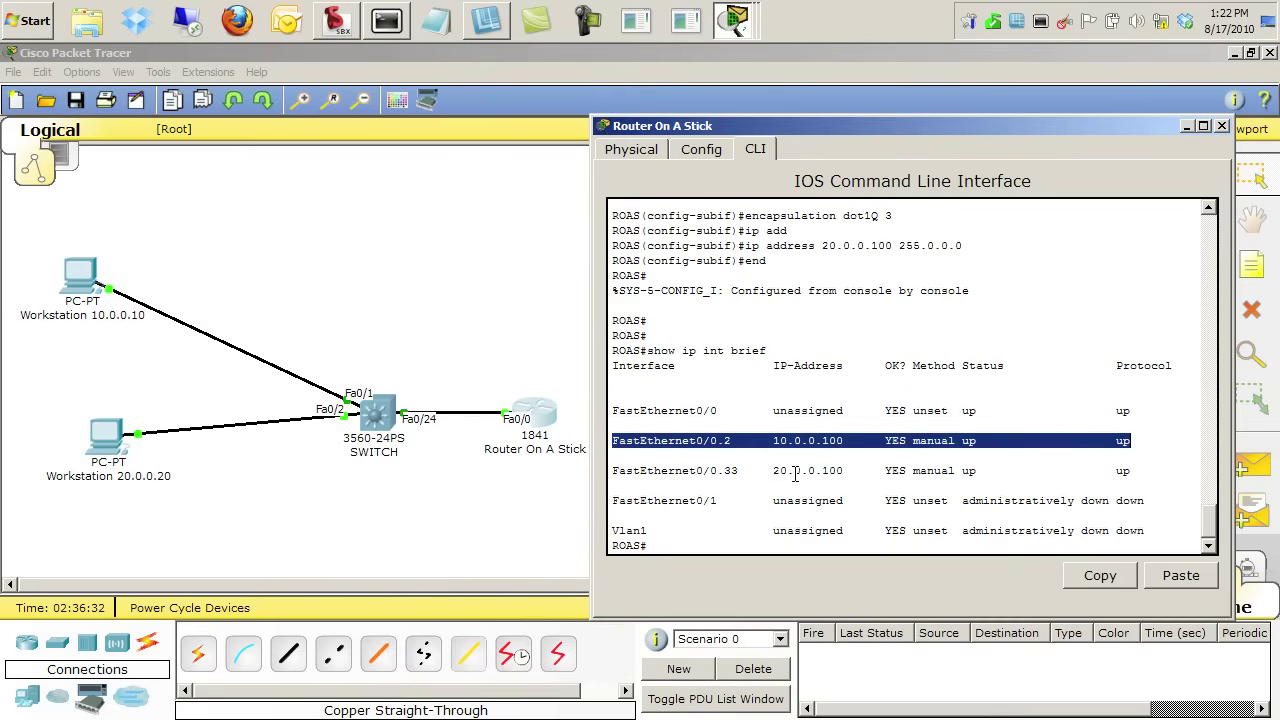
pyautogui.tripleClick(795, 471)
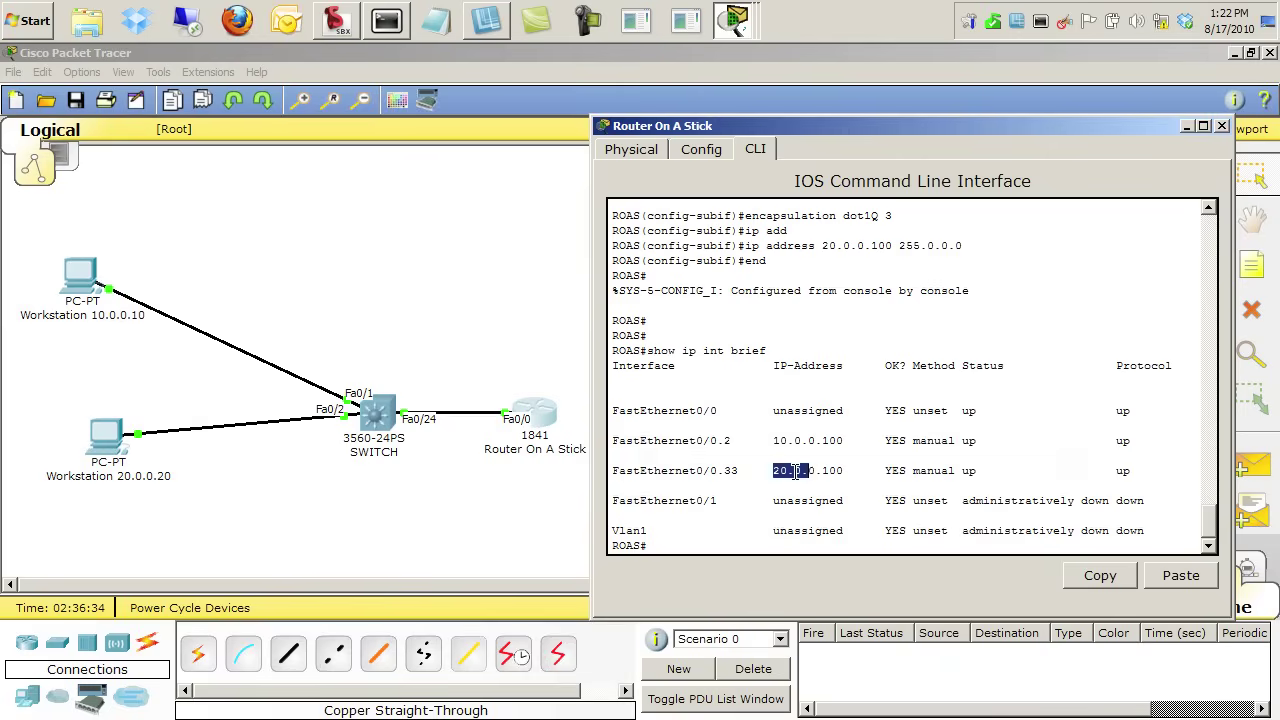
pyautogui.tripleClick(795, 471)
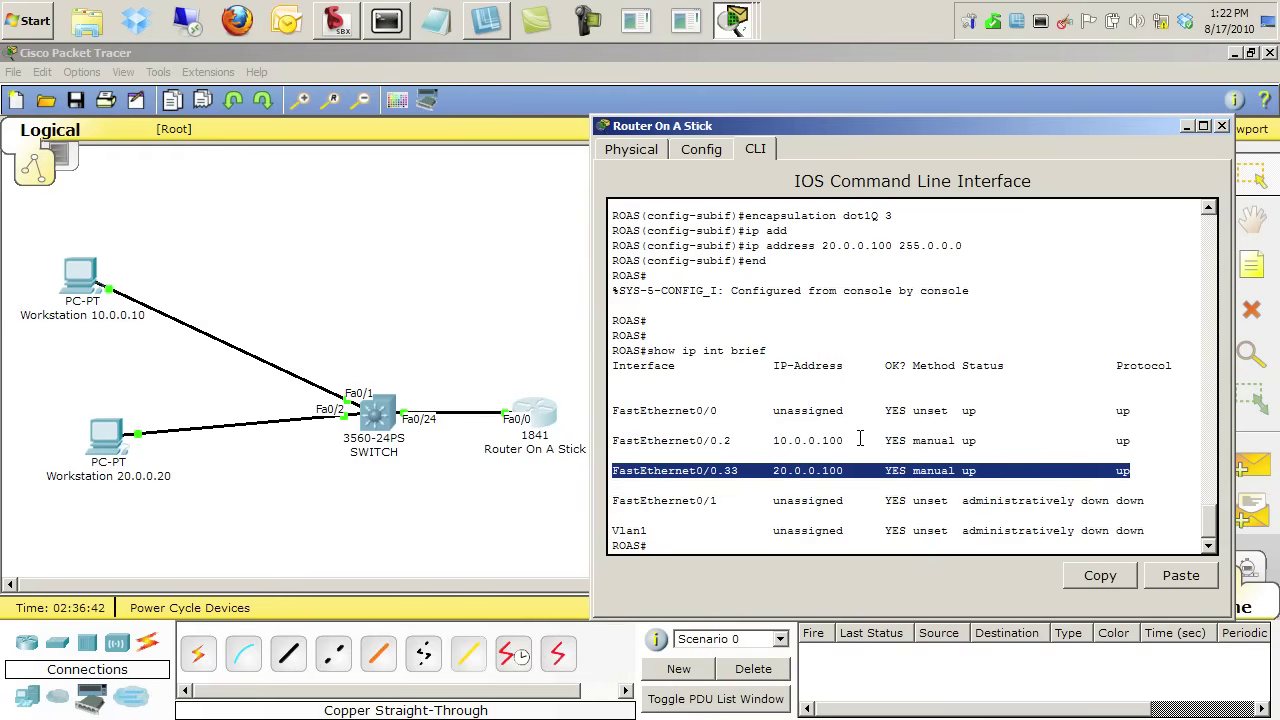
# Run show run and highlight the Fa0/0.2 and Fa0/0.33 subinterface blocks
pyautogui.click(893, 430)
pyautogui.write('show')
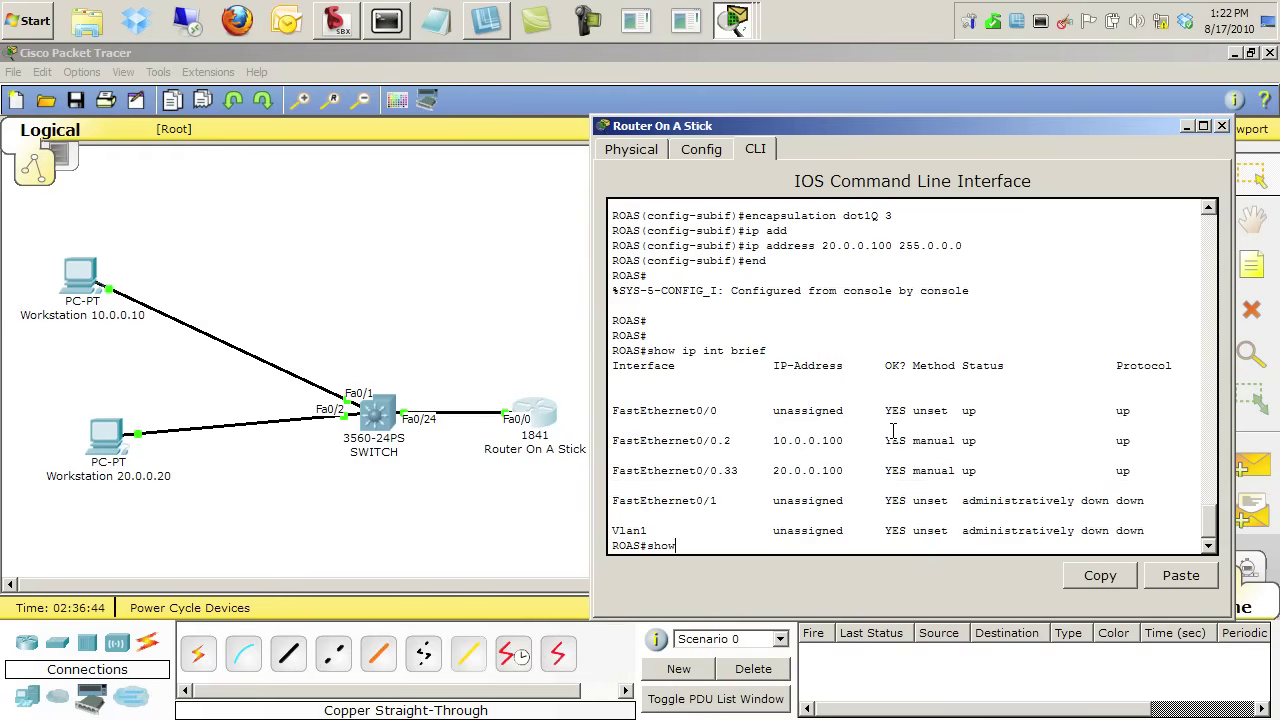
pyautogui.write(' run')
pyautogui.press('Return')
pyautogui.press('space')
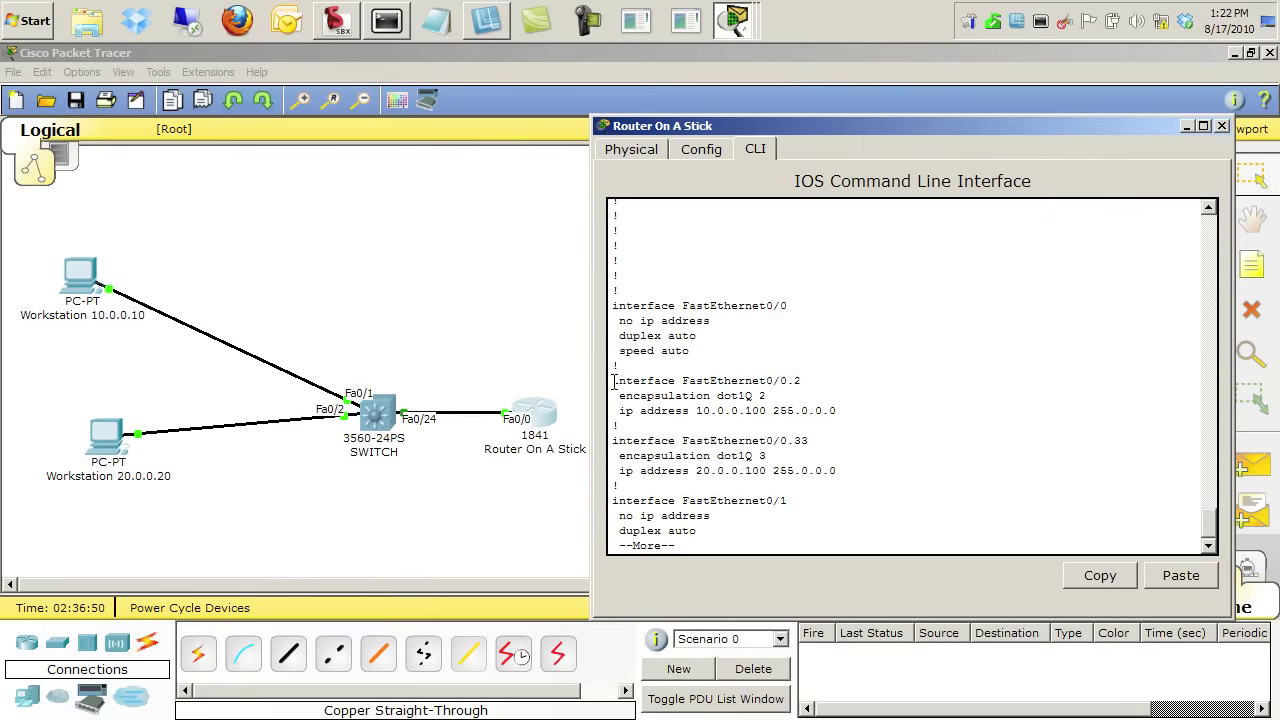
pyautogui.moveTo(613, 382); pyautogui.dragTo(774, 484)
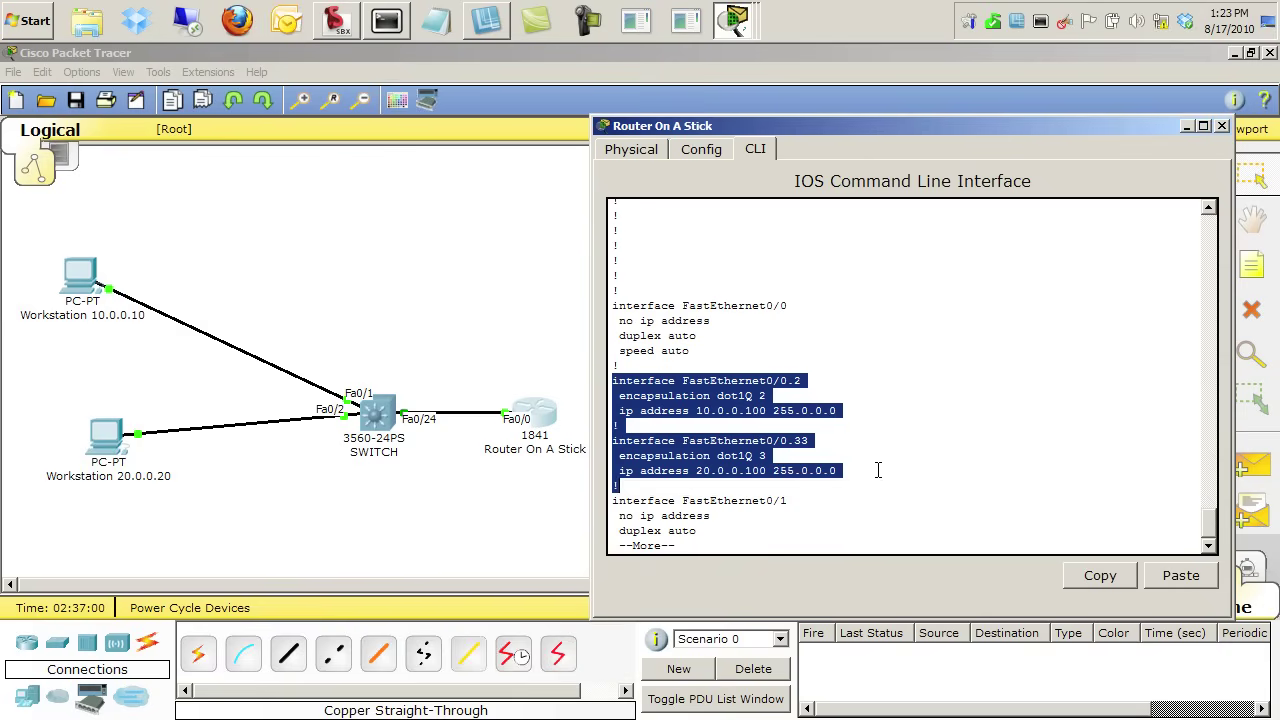
pyautogui.press('Return')
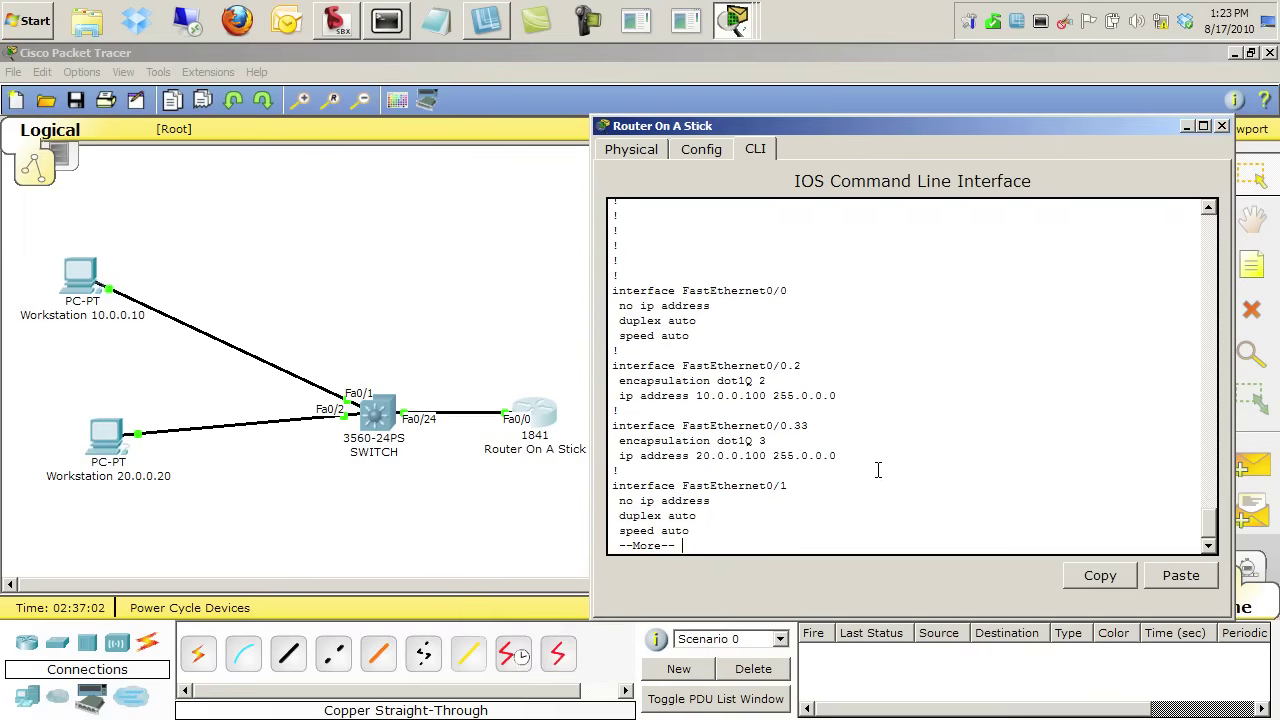
# Ping 10.0.0.10 twice from the router
pyautogui.press('q')
pyautogui.press('Return')
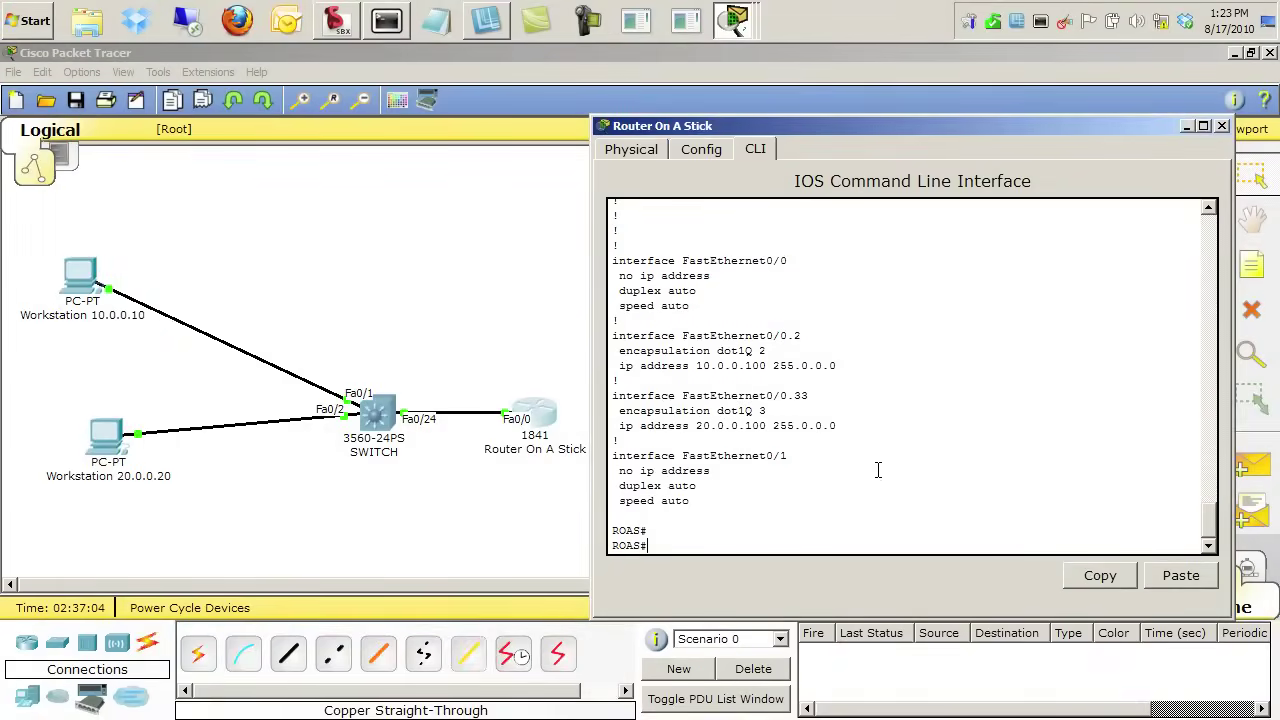
pyautogui.write('ping 10.0.0.10')
pyautogui.press('Return')
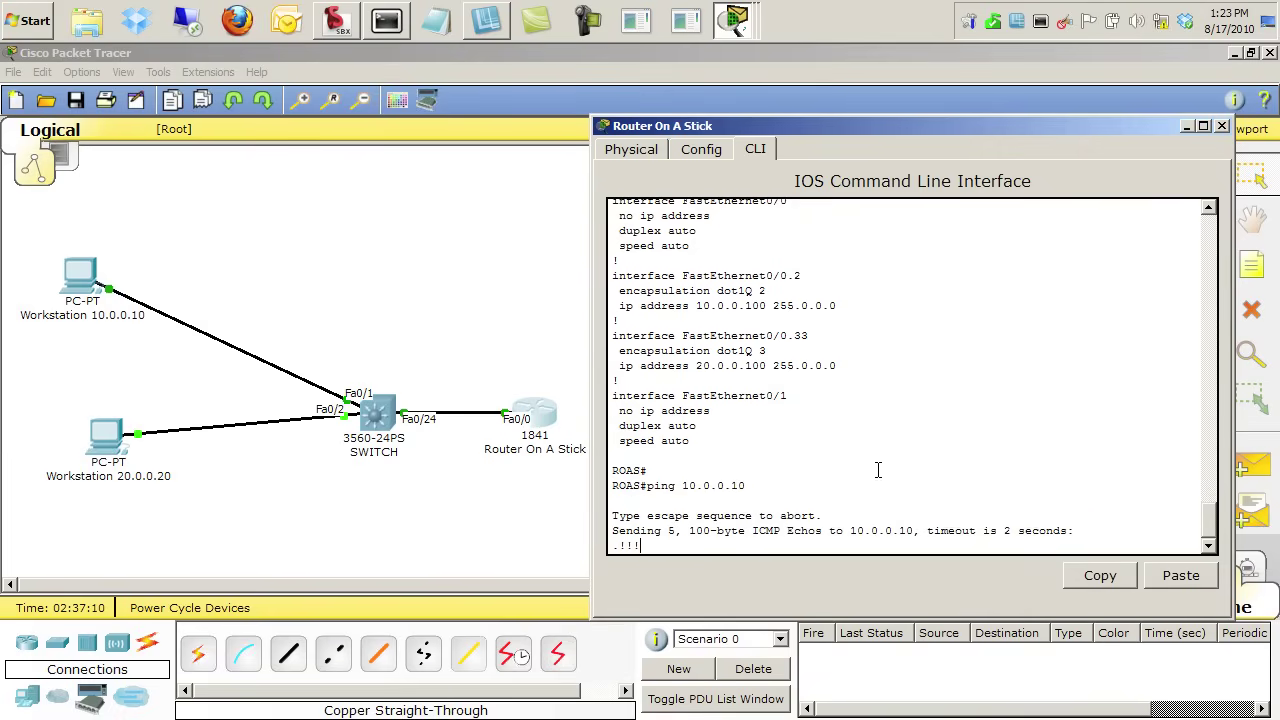
pyautogui.press('Up')
pyautogui.press('Return')
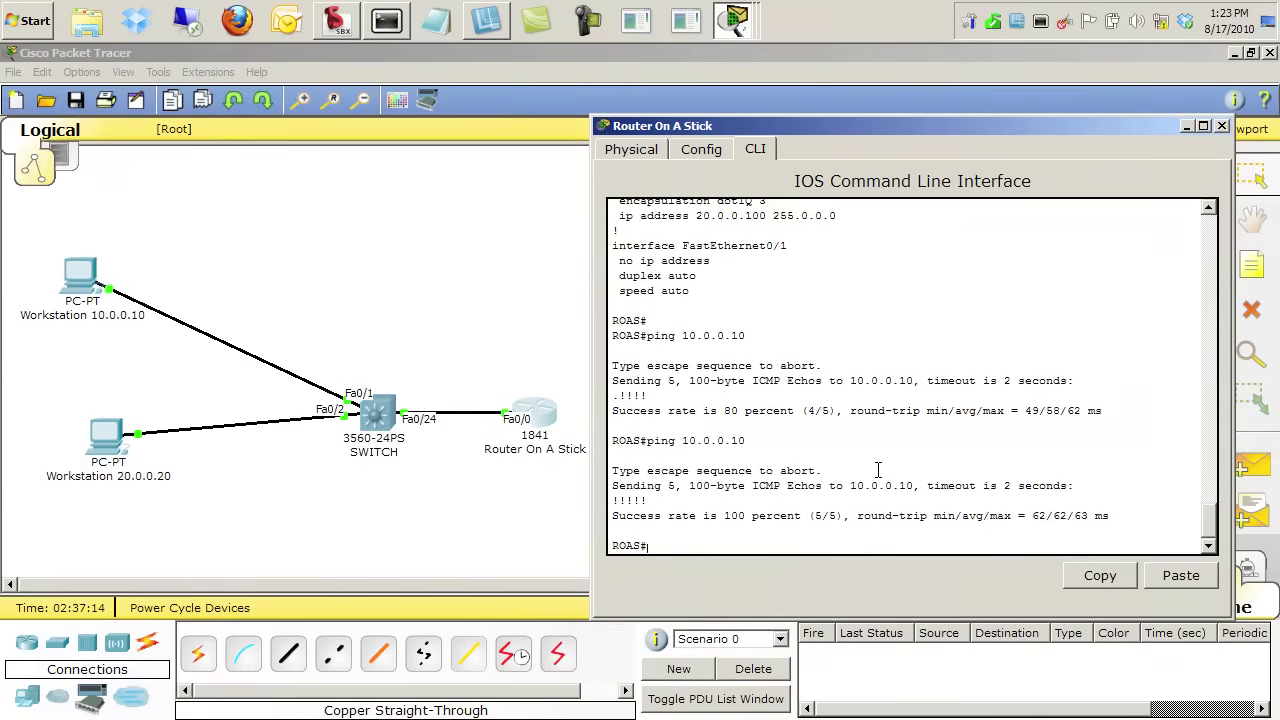
pyautogui.press('Return')
pyautogui.press('Return')
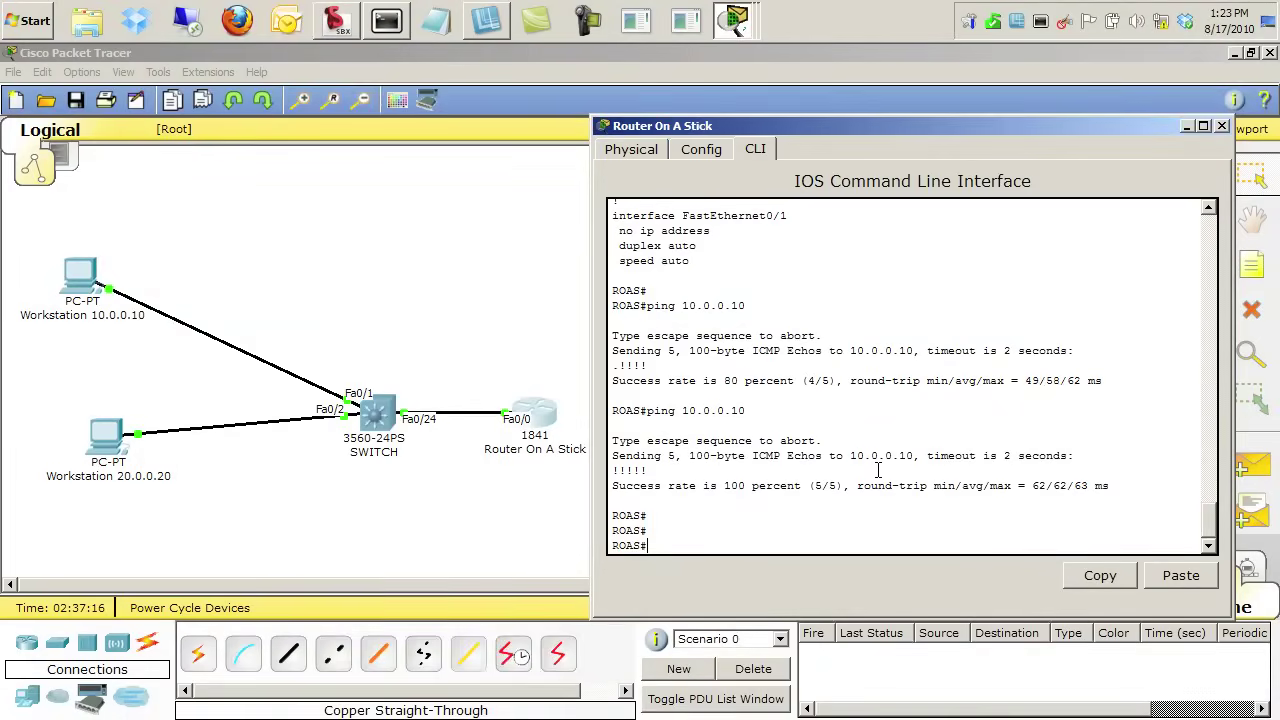
# Ping 20.0.0.20 twice from the router
pyautogui.write('ping 20.0.0.20')
pyautogui.press('Return')
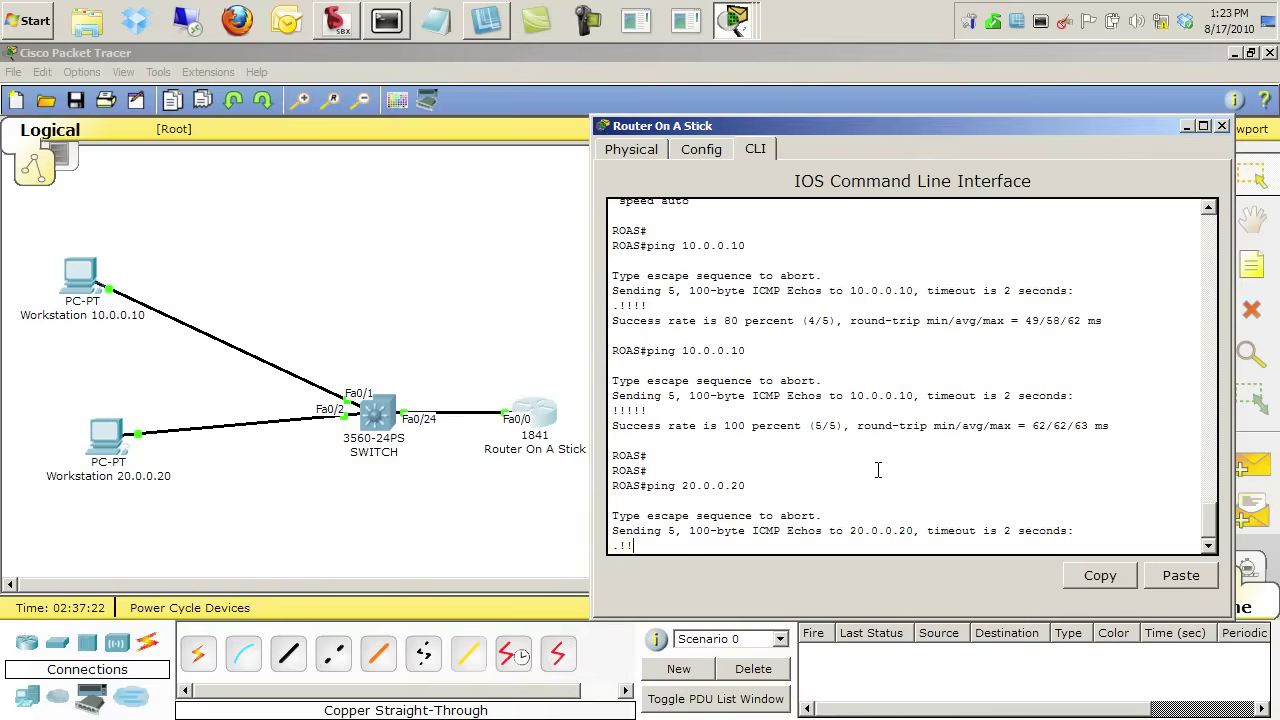
pyautogui.press('Up')
pyautogui.press('Return')
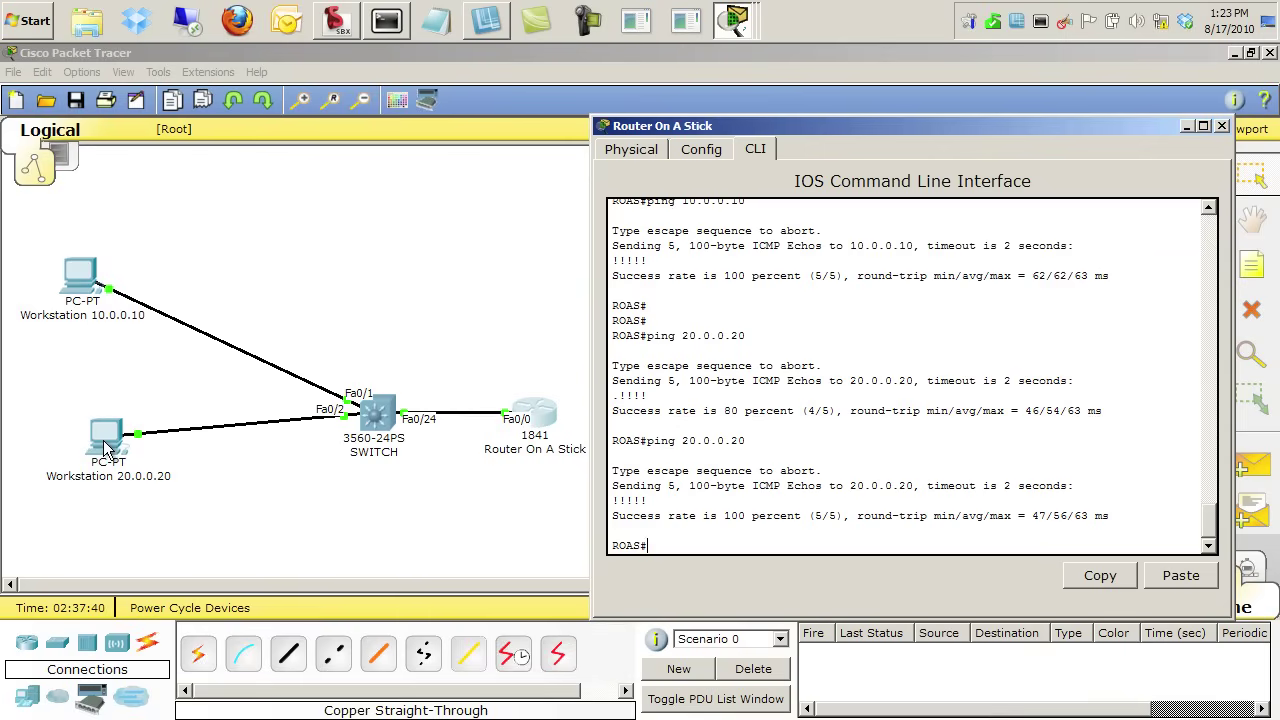
# On Workstation 10.0.0.10, run ipconfig, then ping 20.0.0.20 and confirm replies
pyautogui.click(80, 275)
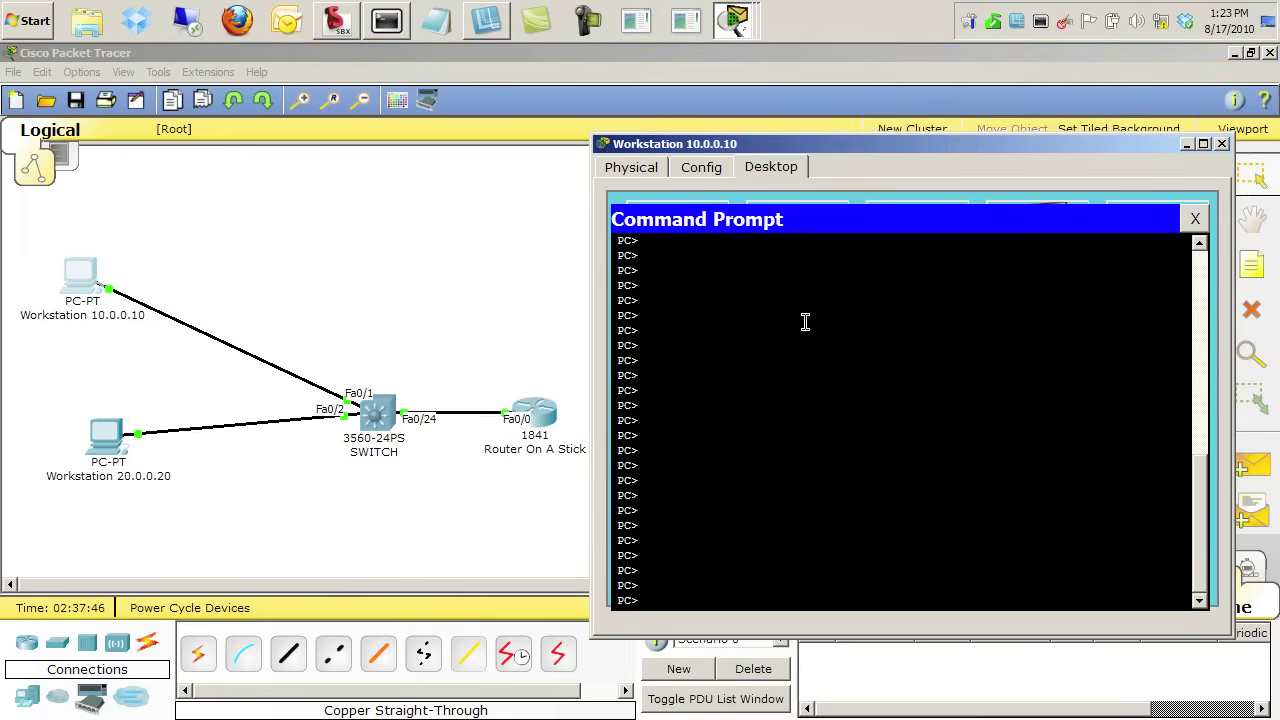
pyautogui.write('ipcoinfi')
pyautogui.press('BackSpace')
pyautogui.press('BackSpace')
pyautogui.press('BackSpace')
pyautogui.press('BackSpace')
pyautogui.press('BackSpace')
pyautogui.press('BackSpace')
pyautogui.press('BackSpace')
pyautogui.press('BackSpace')
pyautogui.write('ipconfig')
pyautogui.press('Return')
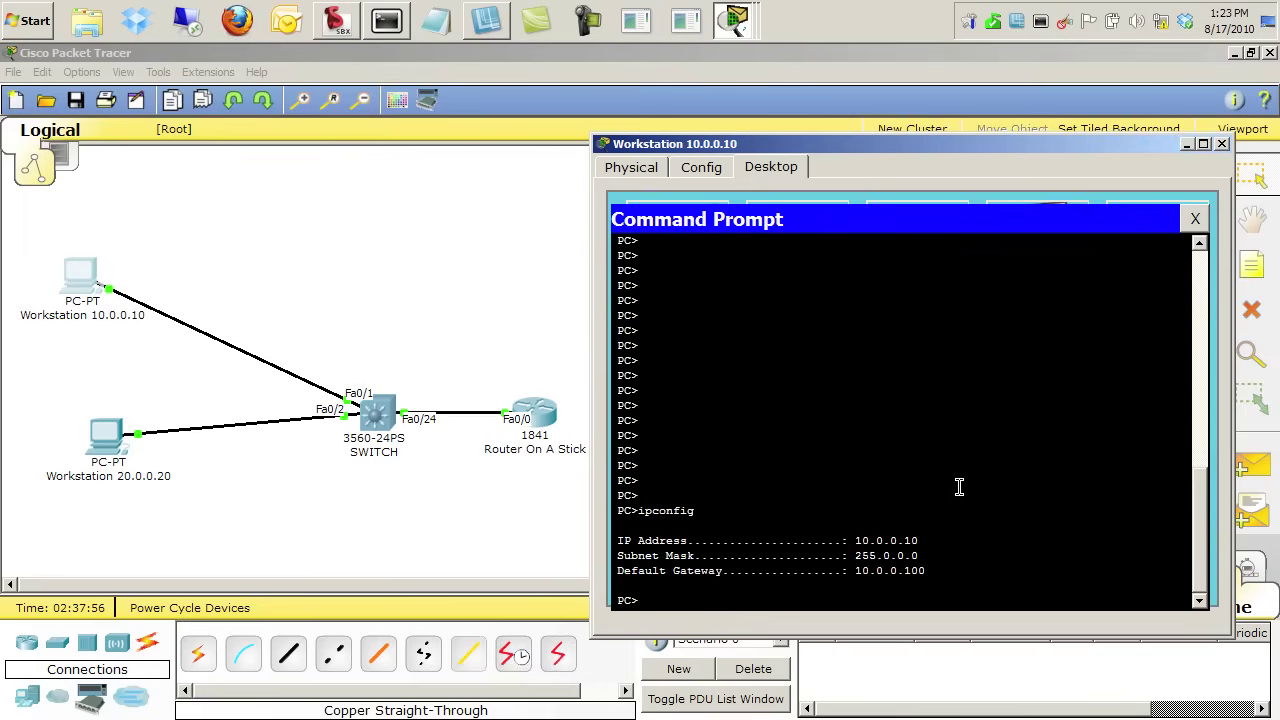
pyautogui.press('Return')
pyautogui.press('Return')
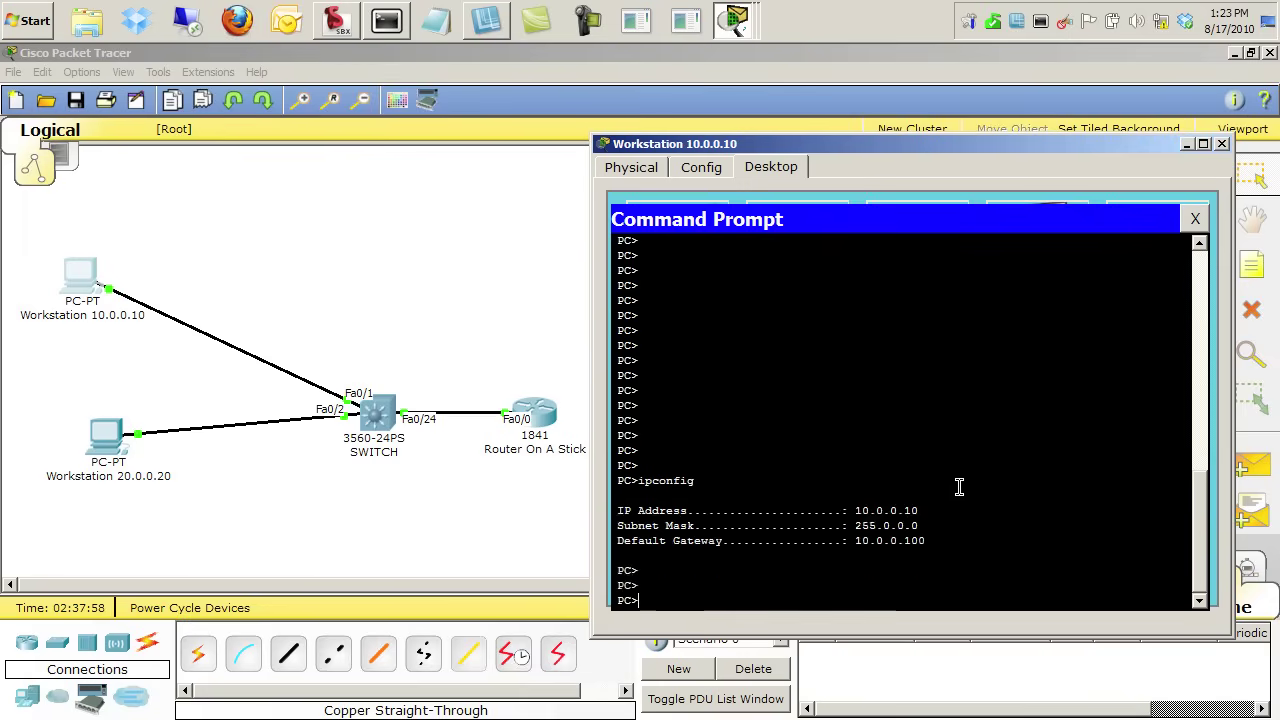
pyautogui.write('ping 20.0.0.20')
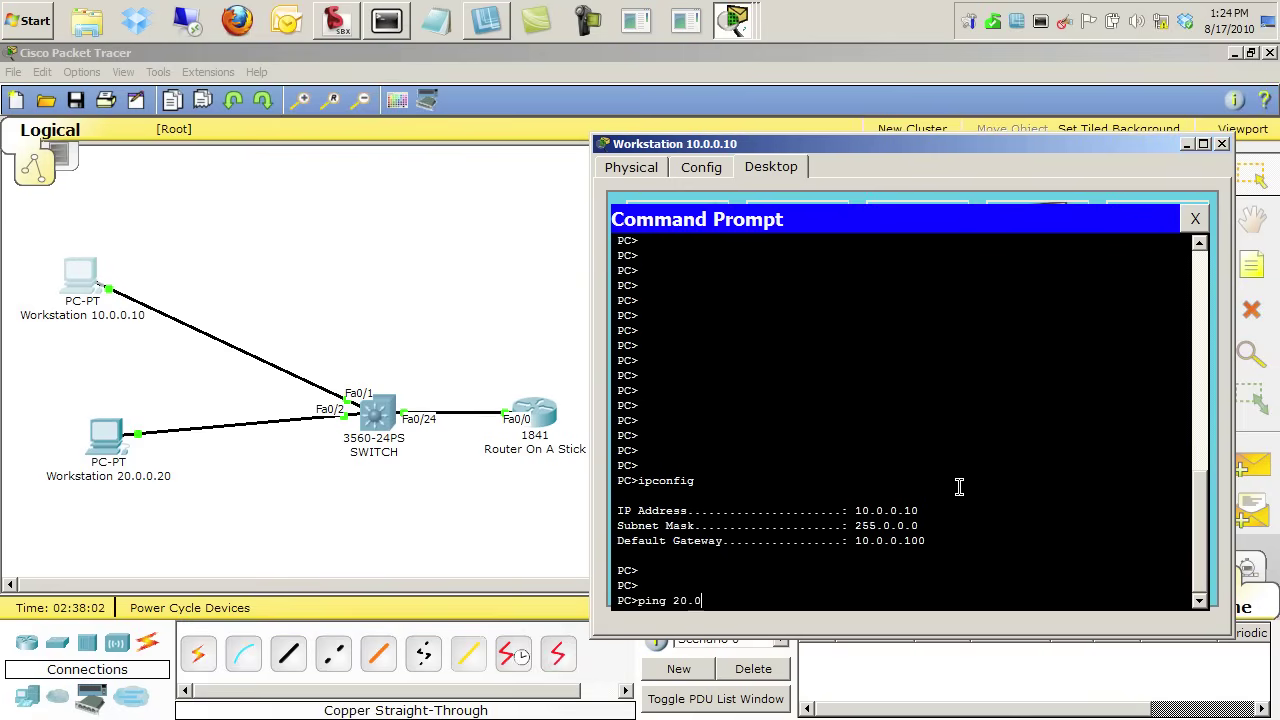
pyautogui.press('Return')
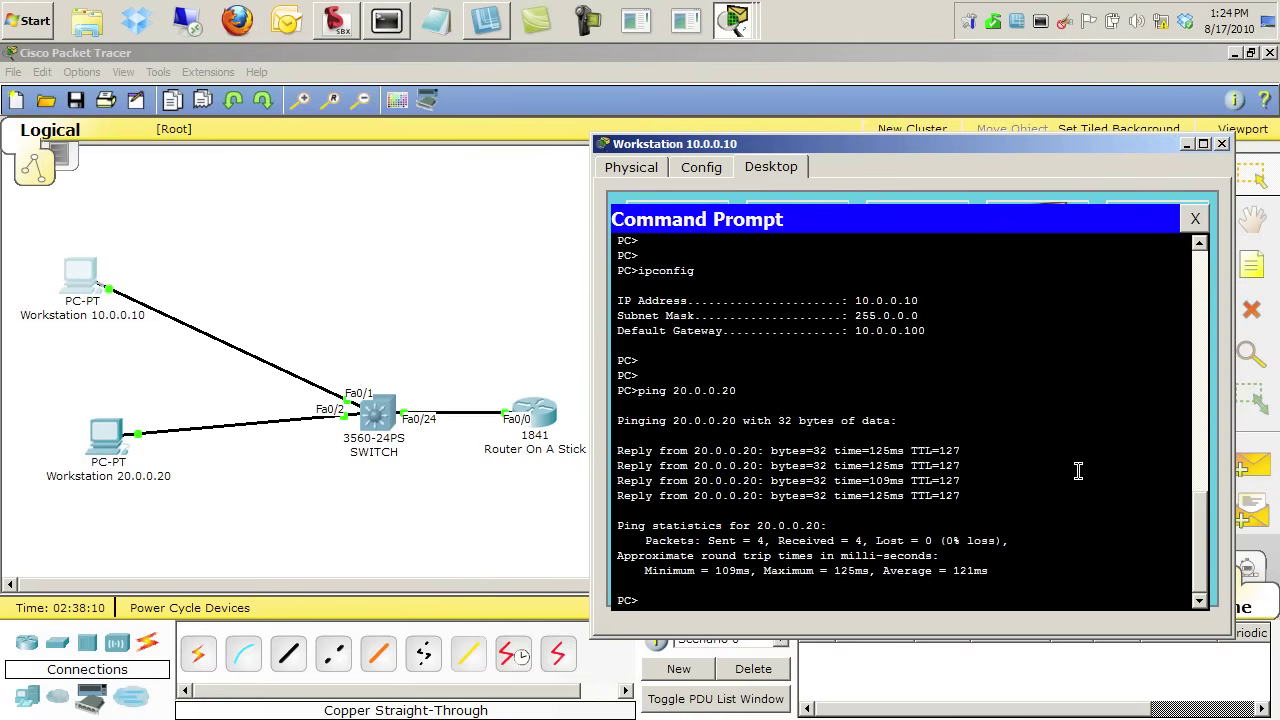
# Run tracert to 20.0.0.20 and confirm the first hop is gateway 10.0.0.100
pyautogui.write('trace 20.0.0.20')
pyautogui.press('Return')
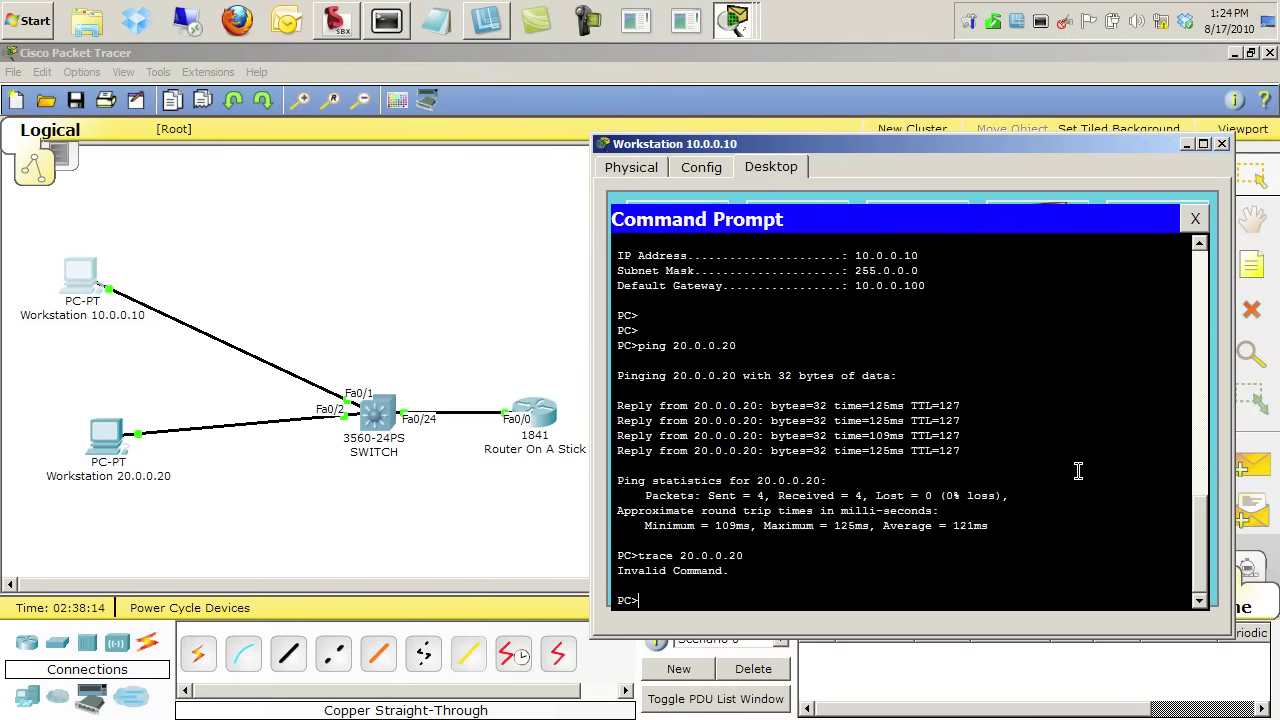
pyautogui.press('Up')
pyautogui.press('Left')
pyautogui.press('Left')
pyautogui.press('Left')
pyautogui.press('Left')
pyautogui.press('Left')
pyautogui.press('Left')
pyautogui.press('Left')
pyautogui.press('Left')
pyautogui.write('rt')
pyautogui.press('Return')
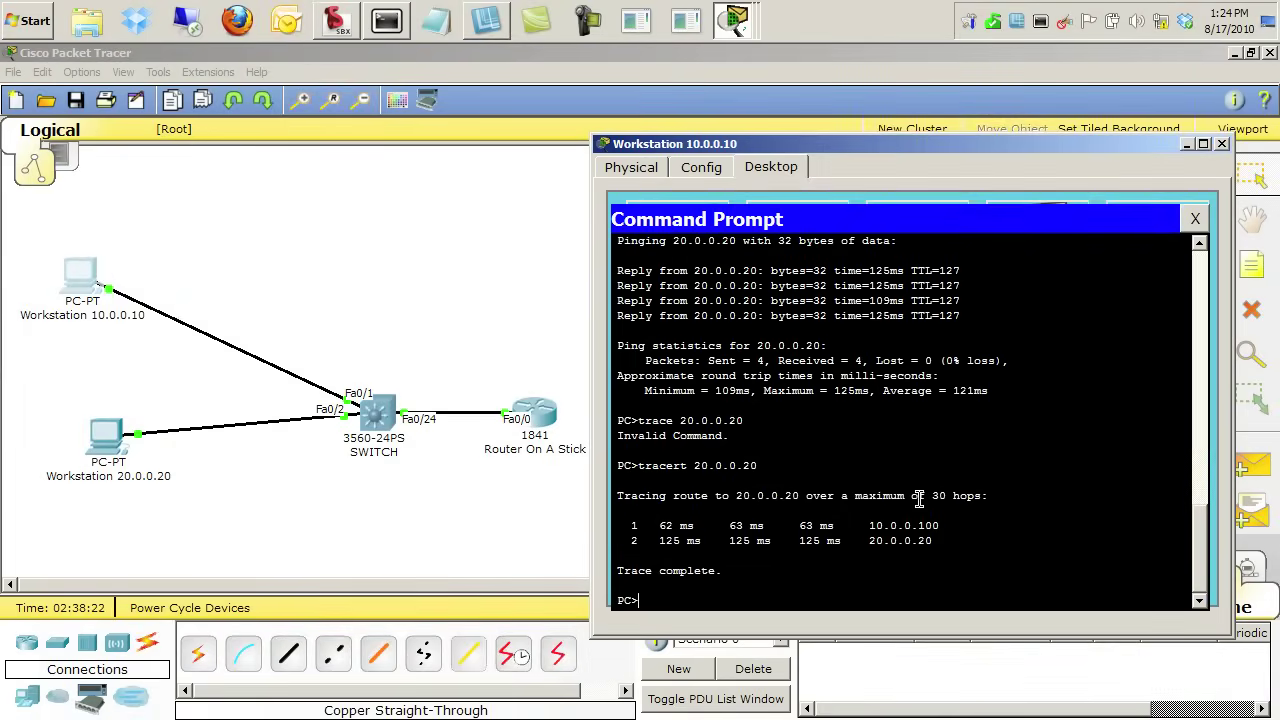
pyautogui.tripleClick(903, 525)
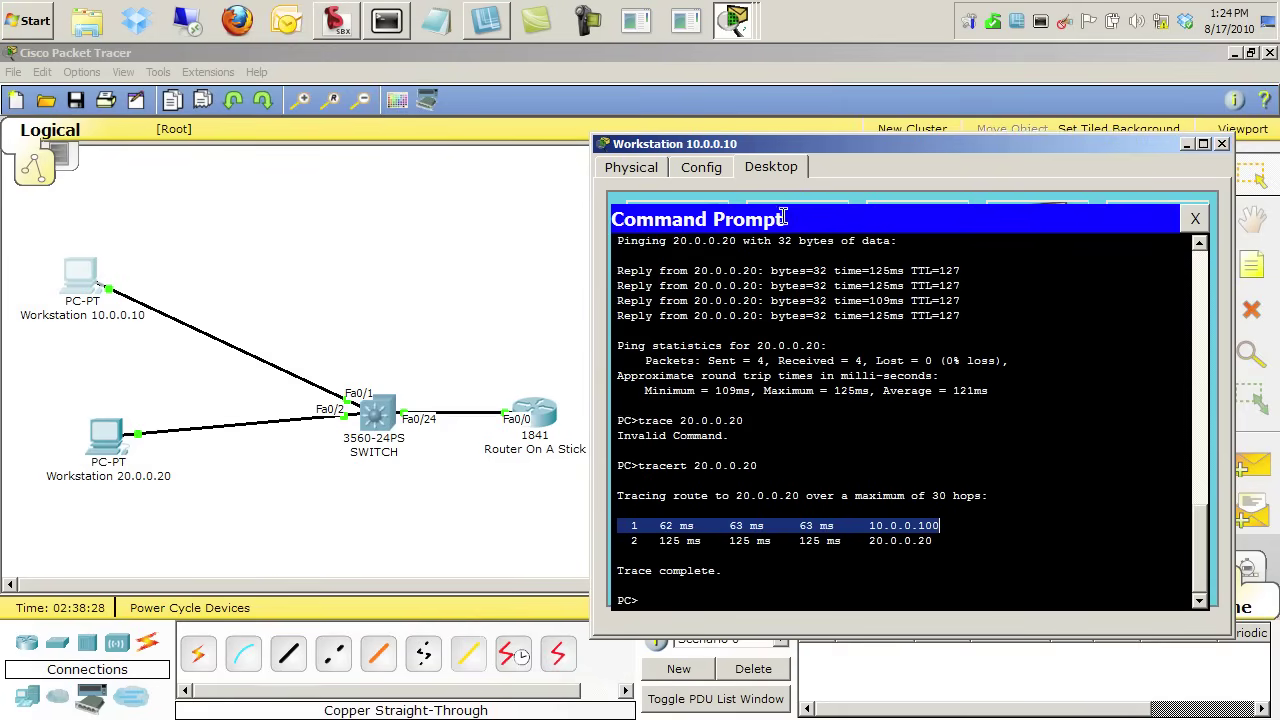
# Leave the workstation window and bring ROAS.jpg in SketchBook Express to the front
pyautogui.click(531, 278)
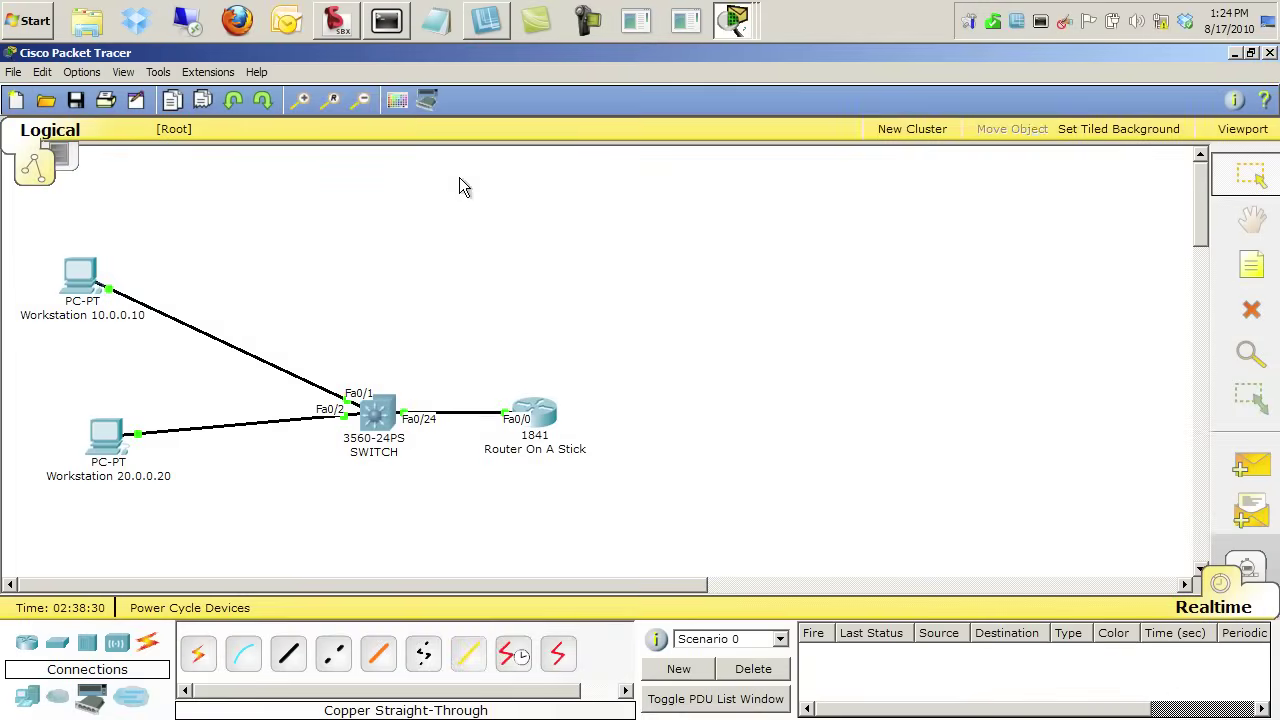
pyautogui.click(338, 27)
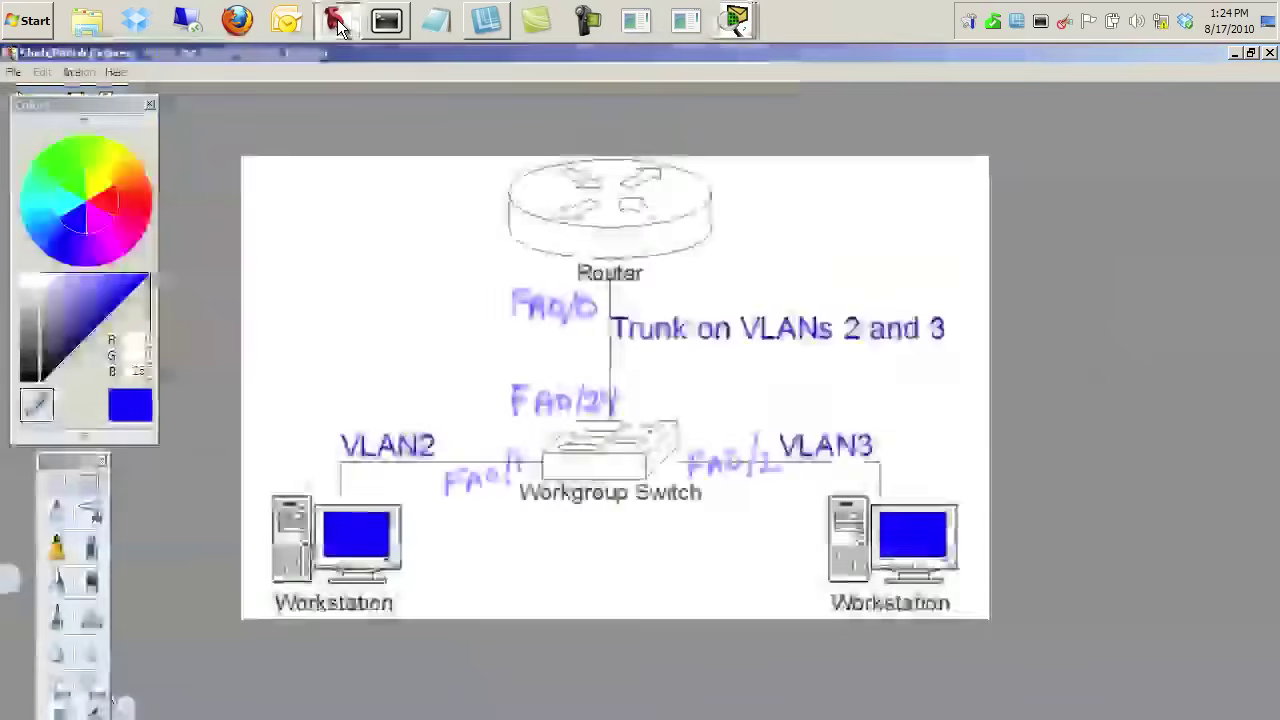